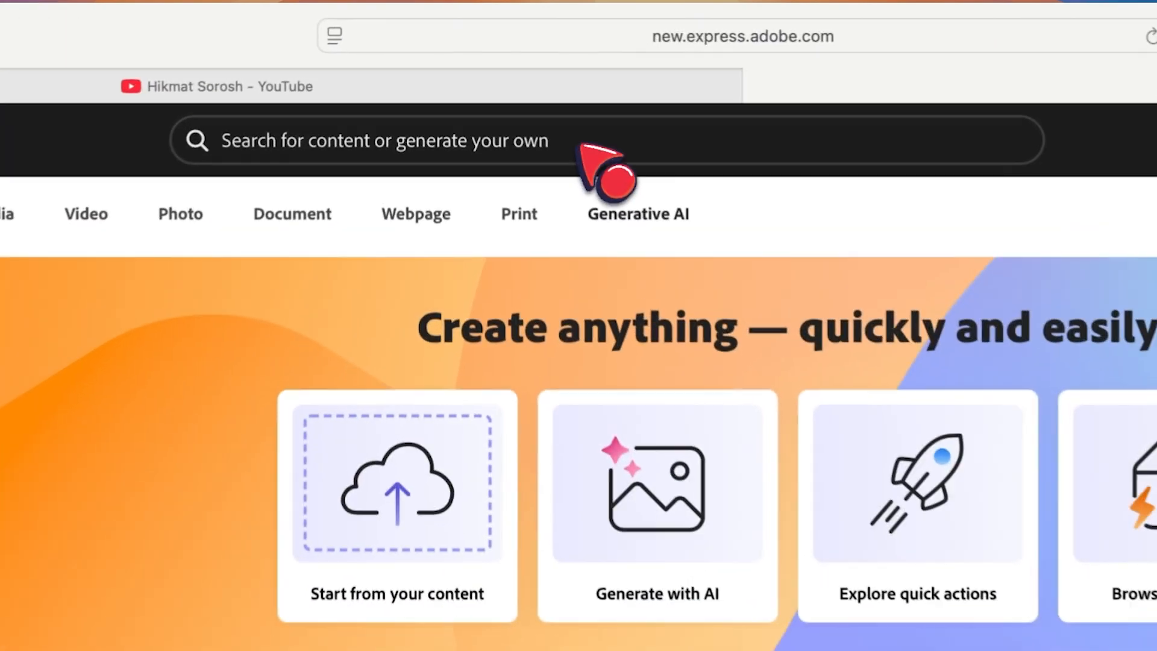
Search for "anima" and open the Animate characters quick action.
{"action": "left_click", "coordinate": [496, 73]}
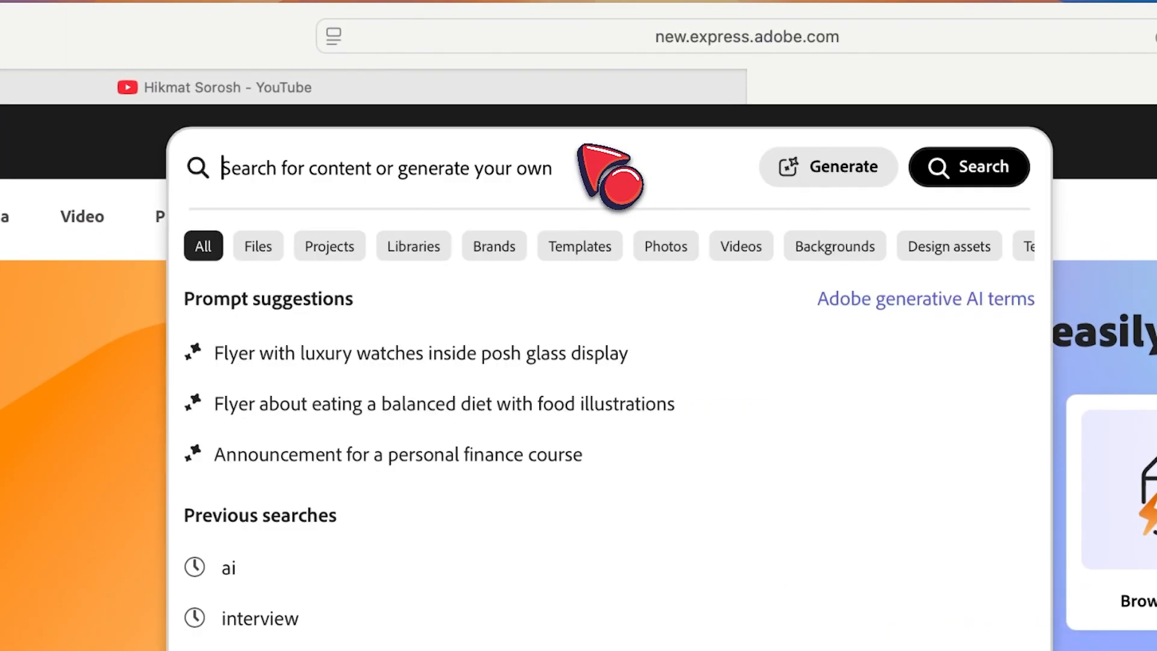
{"action": "type", "text": "anima"}
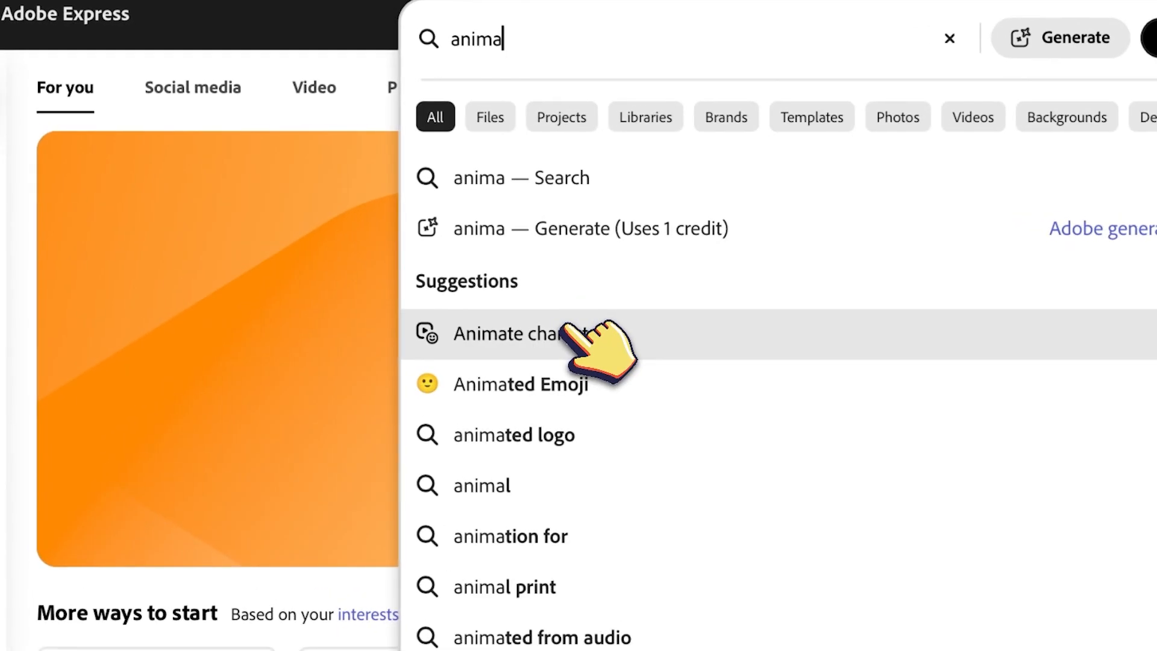
{"action": "left_click", "coordinate": [566, 330]}
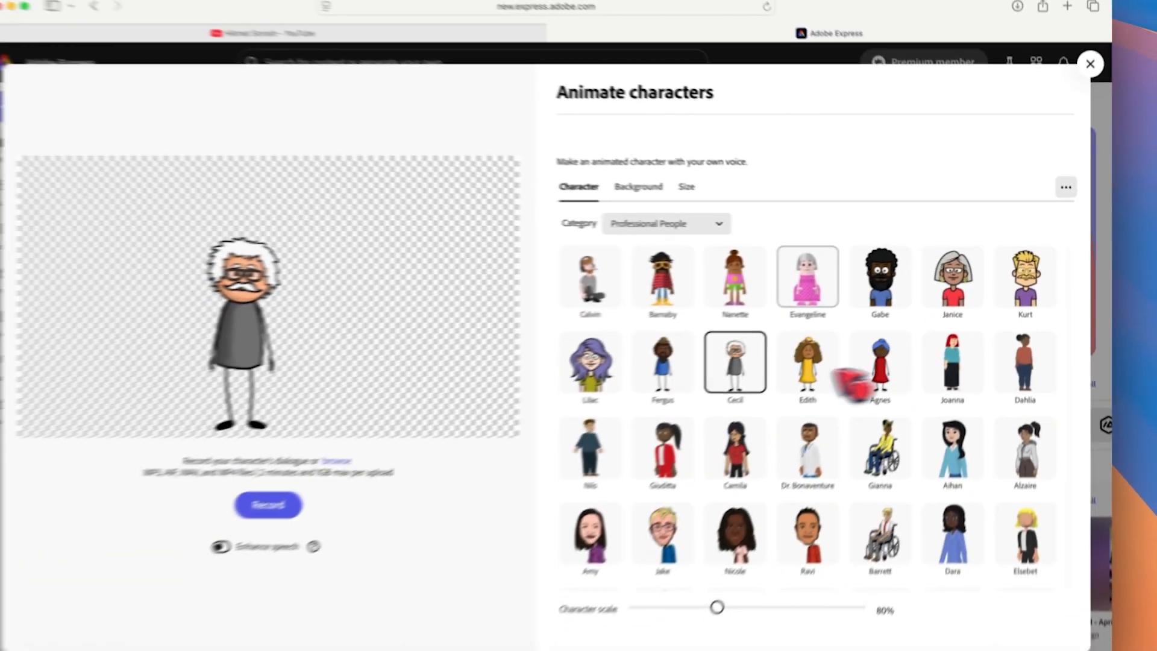
Browse the character categories and select the Bill character from Professional People.
{"action": "scroll", "coordinate": [768, 416], "scroll_direction": "down", "scroll_amount": 5}
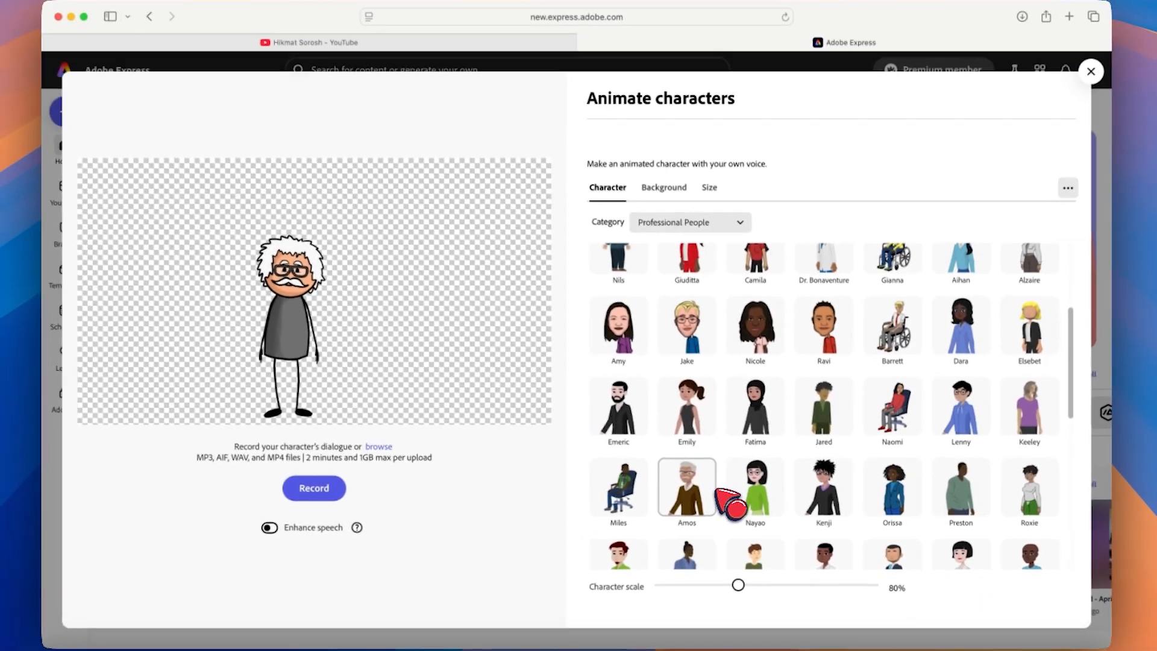
{"action": "scroll", "coordinate": [507, 431], "scroll_direction": "down", "scroll_amount": 4}
{"action": "scroll", "coordinate": [730, 505], "scroll_direction": "down", "scroll_amount": 7}
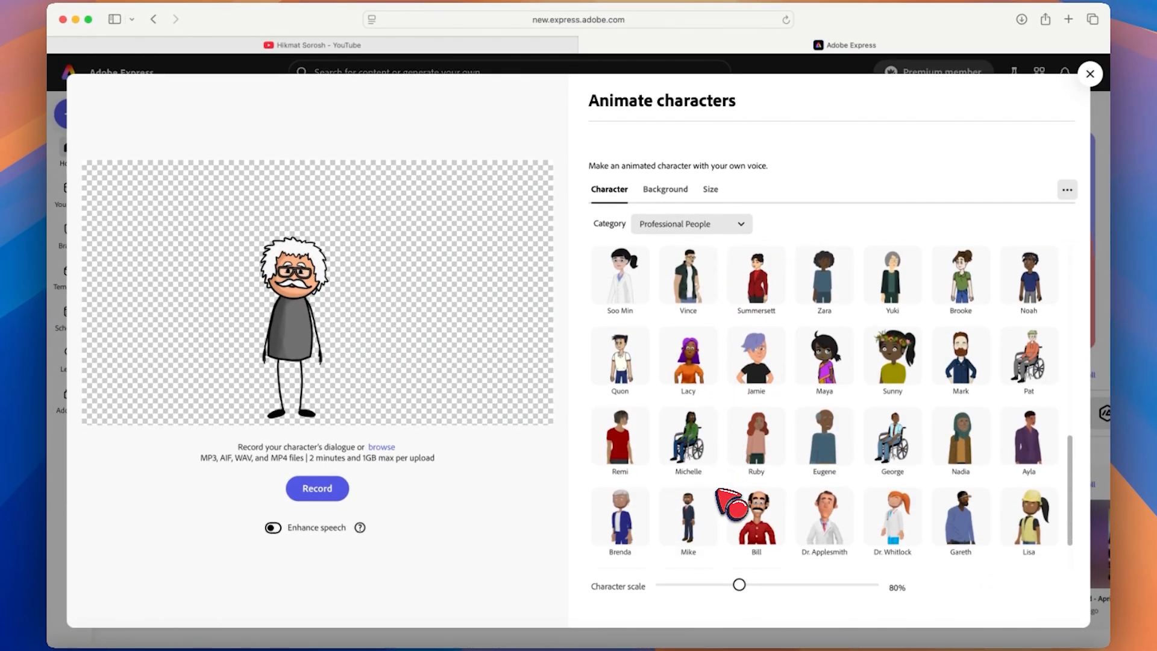
{"action": "scroll", "coordinate": [741, 509], "scroll_direction": "up", "scroll_amount": 10}
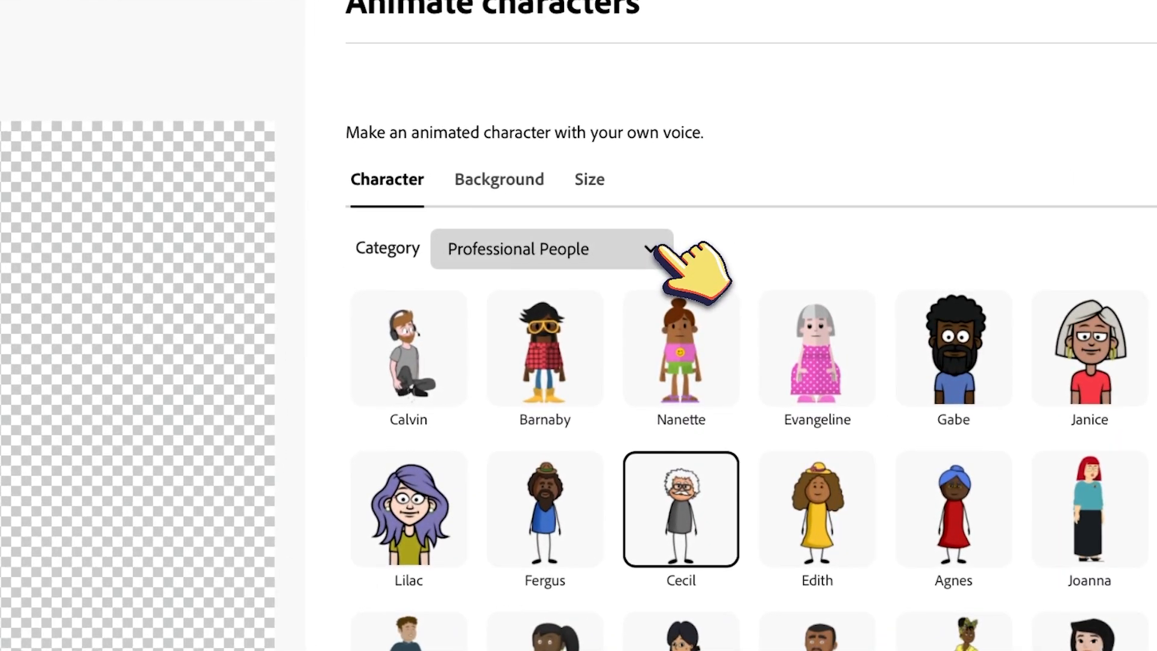
{"action": "left_click", "coordinate": [656, 249]}
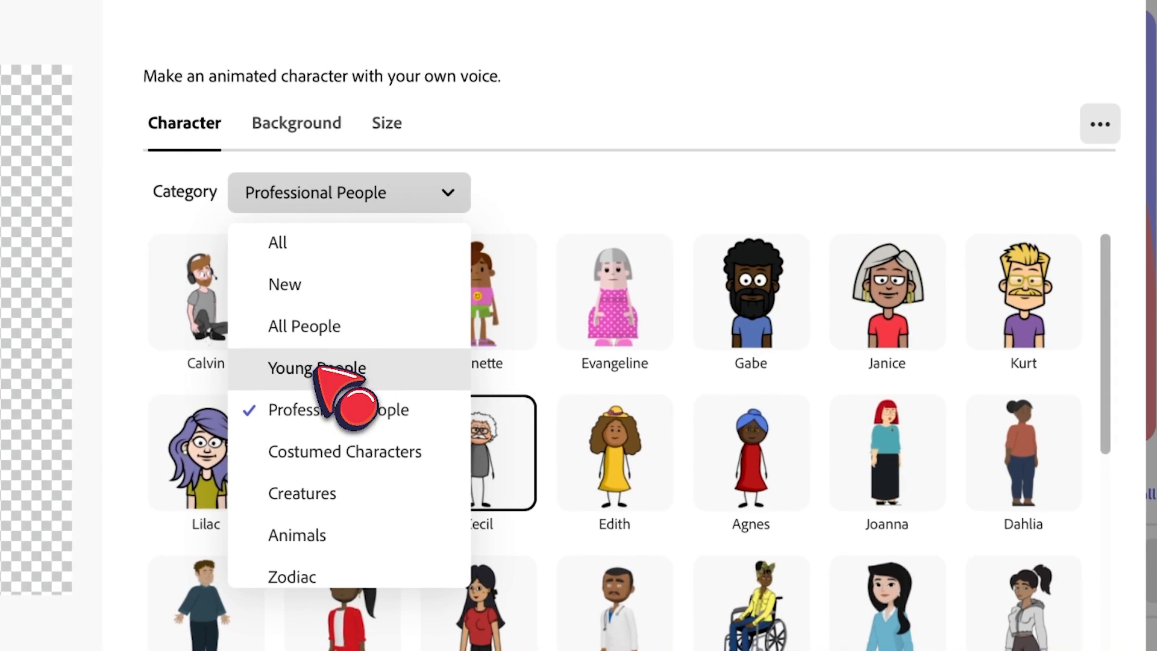
{"action": "left_click", "coordinate": [316, 369]}
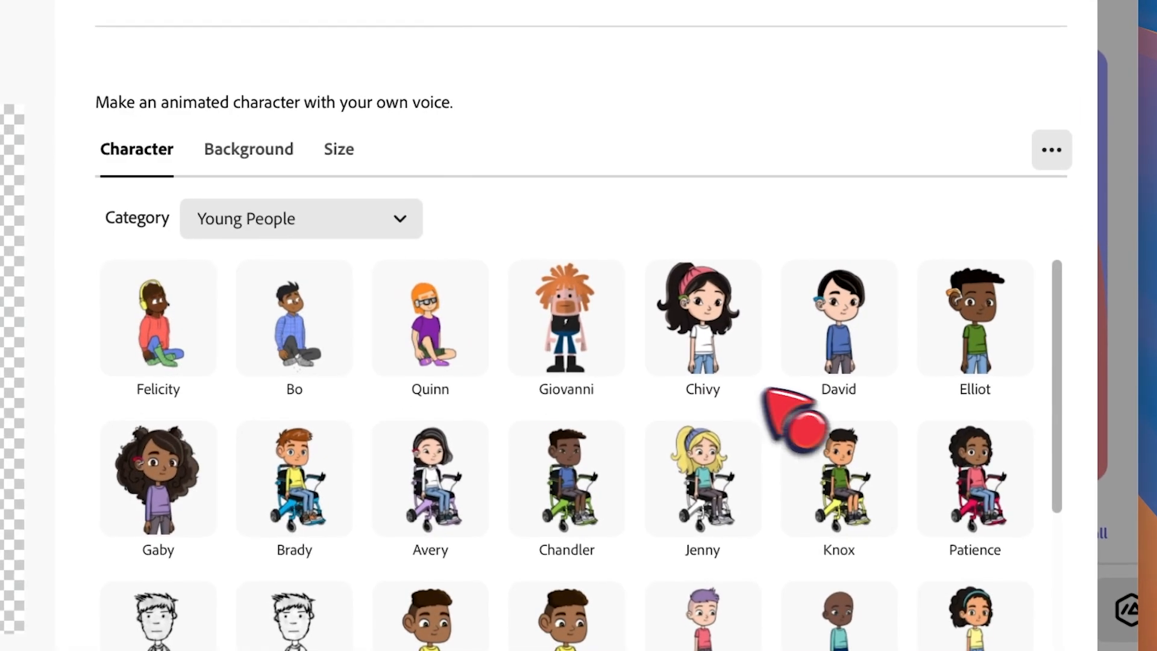
{"action": "left_click", "coordinate": [402, 220]}
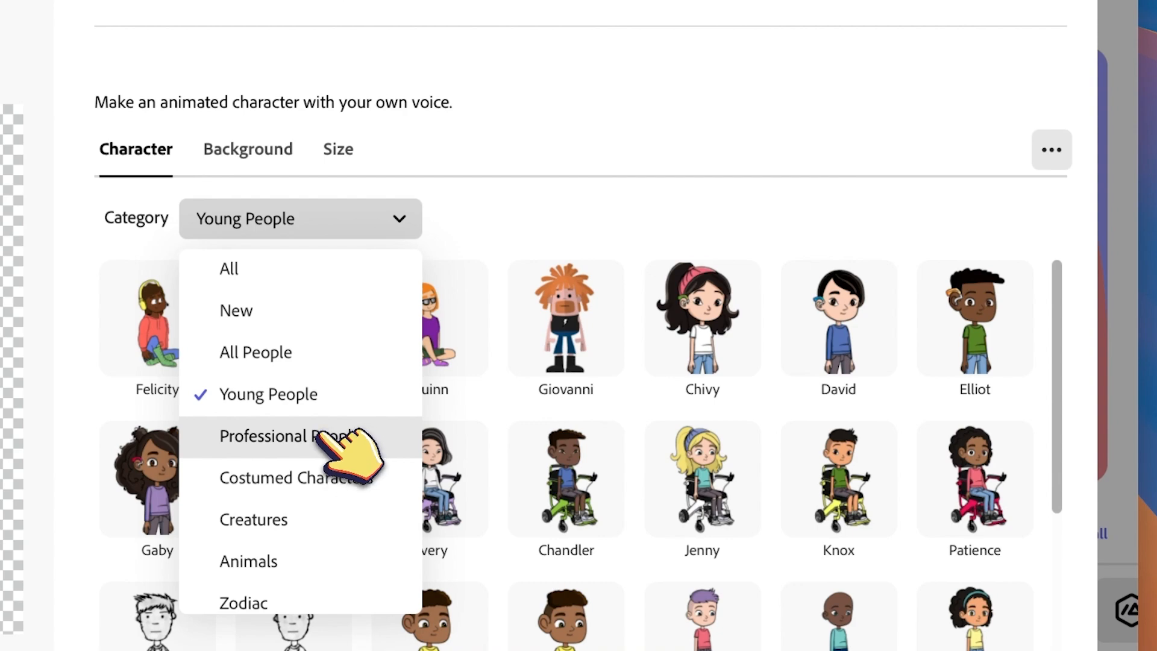
{"action": "left_click", "coordinate": [319, 433]}
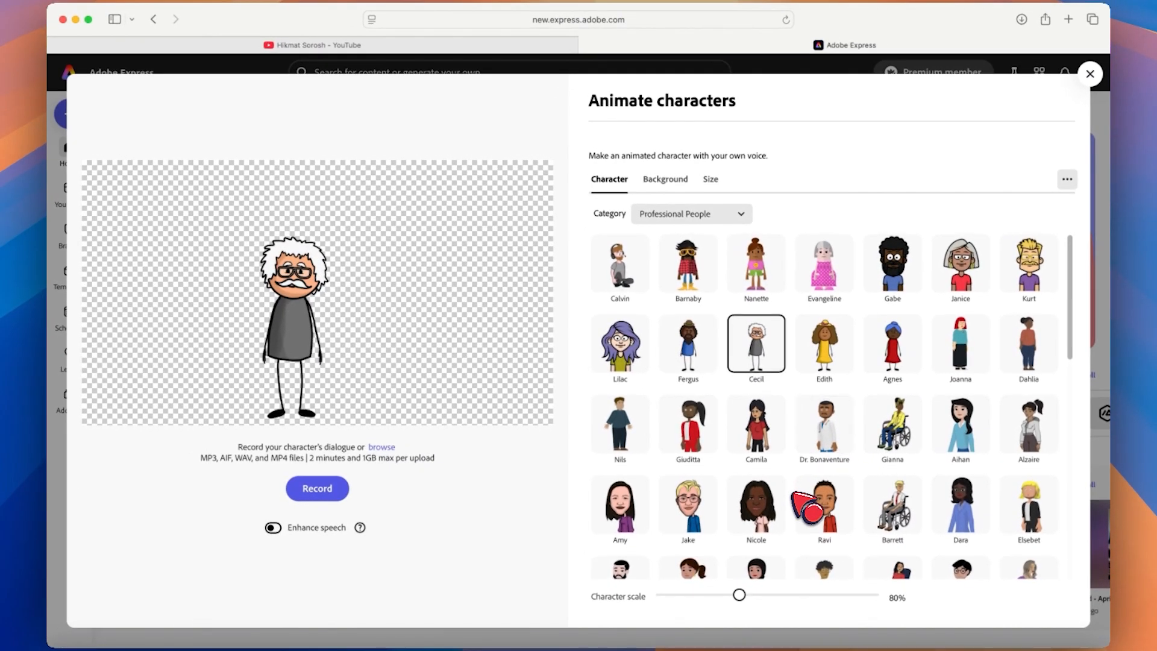
{"action": "scroll", "coordinate": [794, 495], "scroll_direction": "down", "scroll_amount": 10}
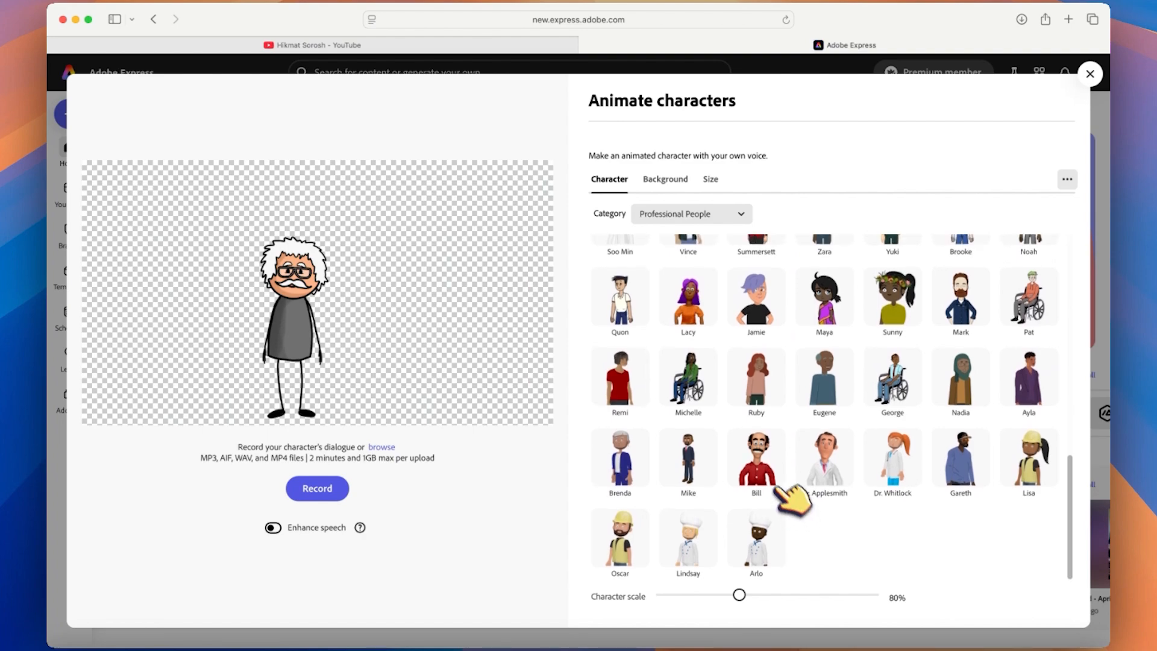
{"action": "left_click", "coordinate": [780, 491]}
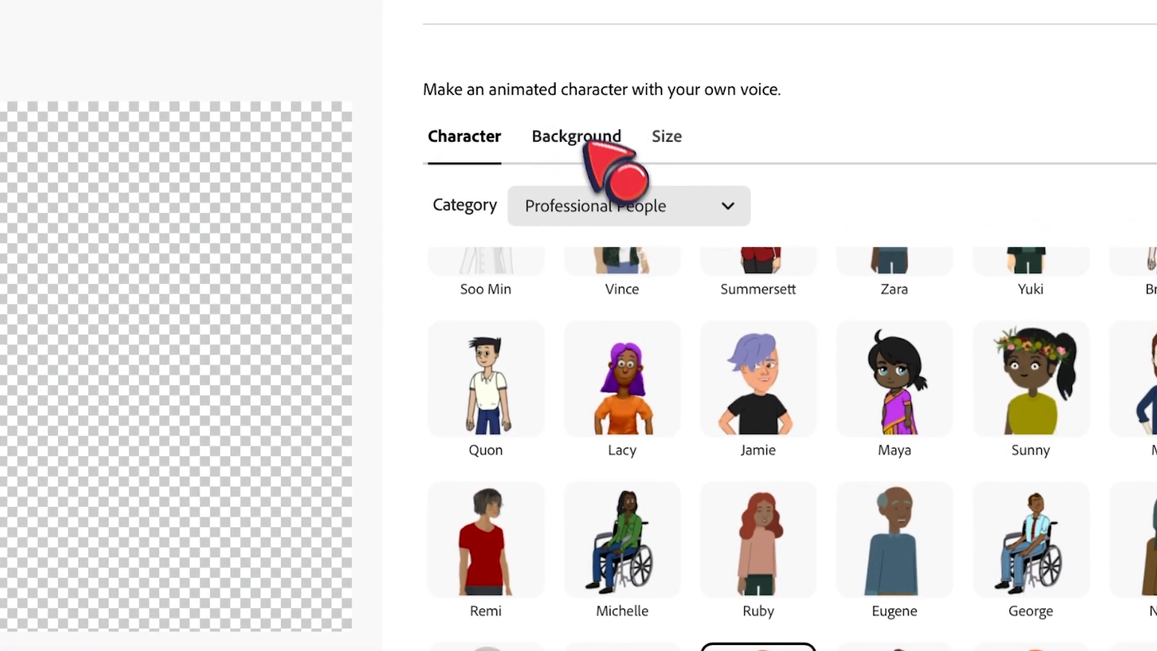
Preview several backgrounds and set the character's background to 3D Office.
{"action": "left_click", "coordinate": [588, 137]}
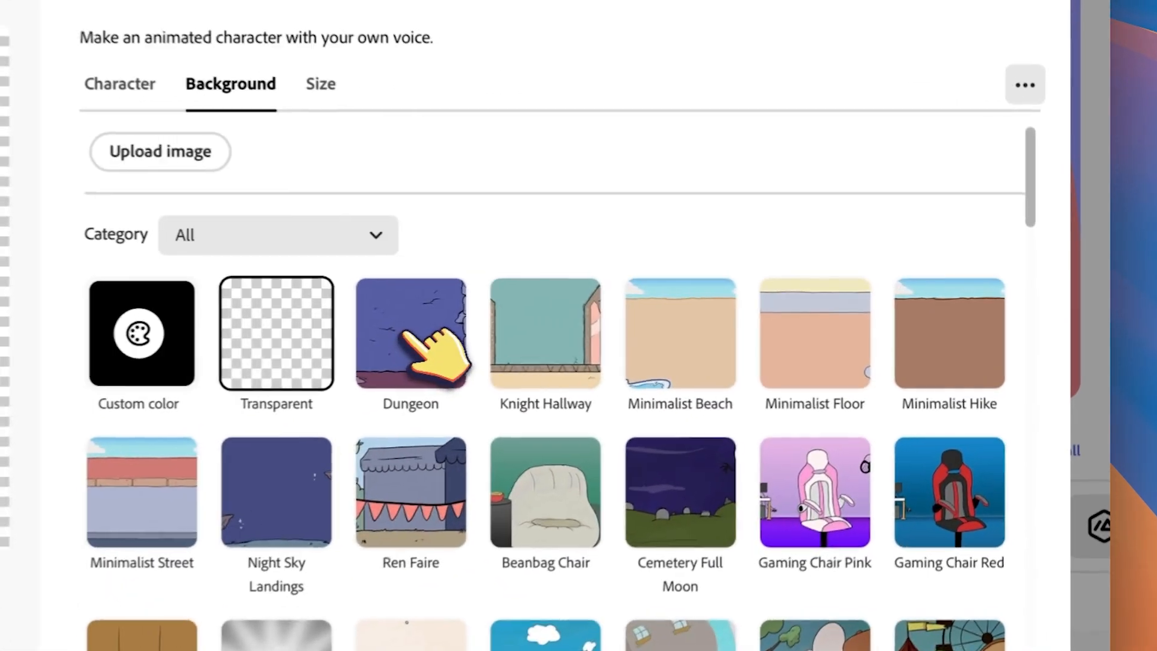
{"action": "left_click", "coordinate": [759, 311]}
{"action": "left_click", "coordinate": [529, 330]}
{"action": "left_click", "coordinate": [687, 328]}
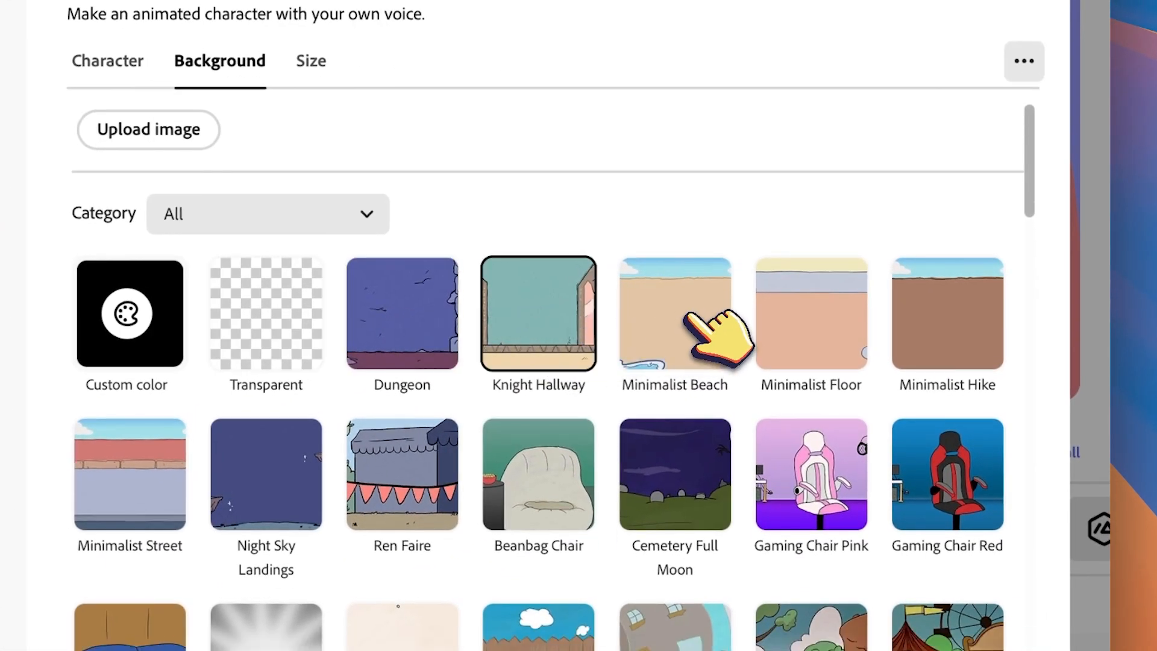
{"action": "left_click", "coordinate": [803, 324]}
{"action": "scroll", "coordinate": [982, 227], "scroll_direction": "down", "scroll_amount": 3}
{"action": "left_click", "coordinate": [994, 206]}
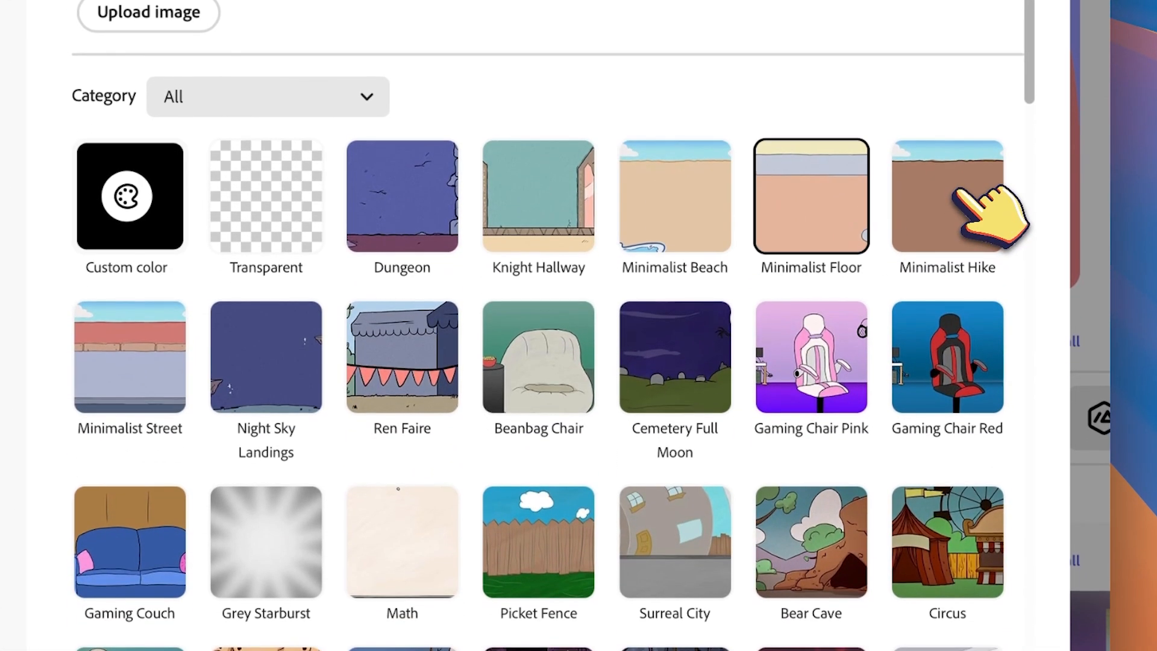
{"action": "scroll", "coordinate": [512, 361], "scroll_direction": "down", "scroll_amount": 10}
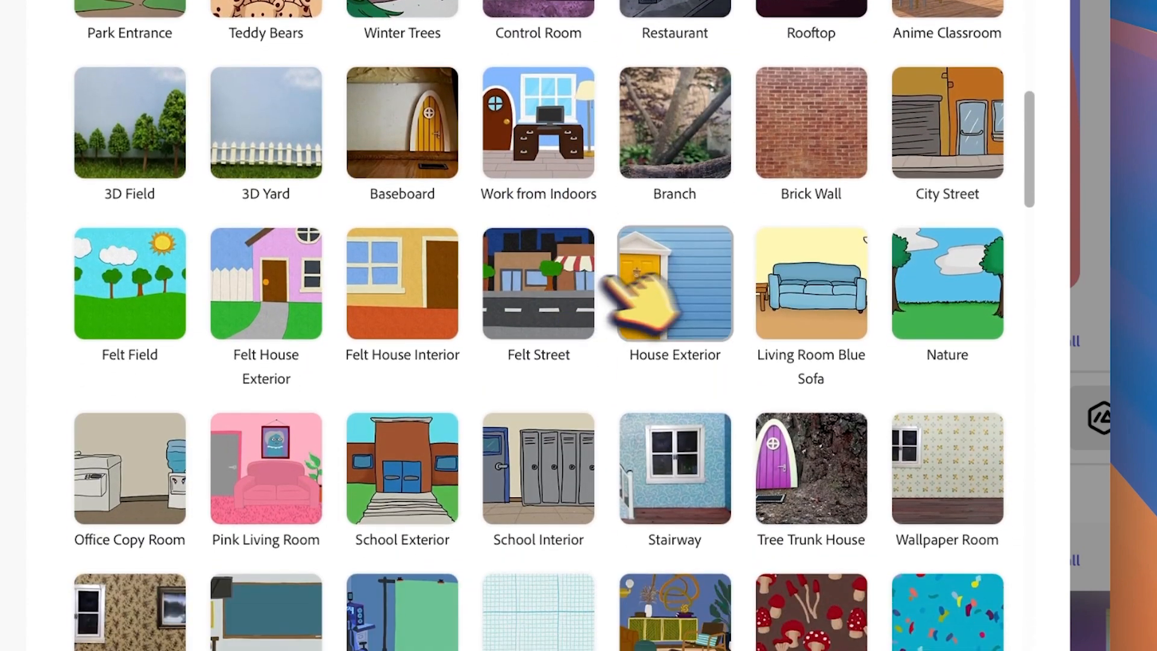
{"action": "left_click", "coordinate": [566, 282]}
{"action": "left_click", "coordinate": [684, 272]}
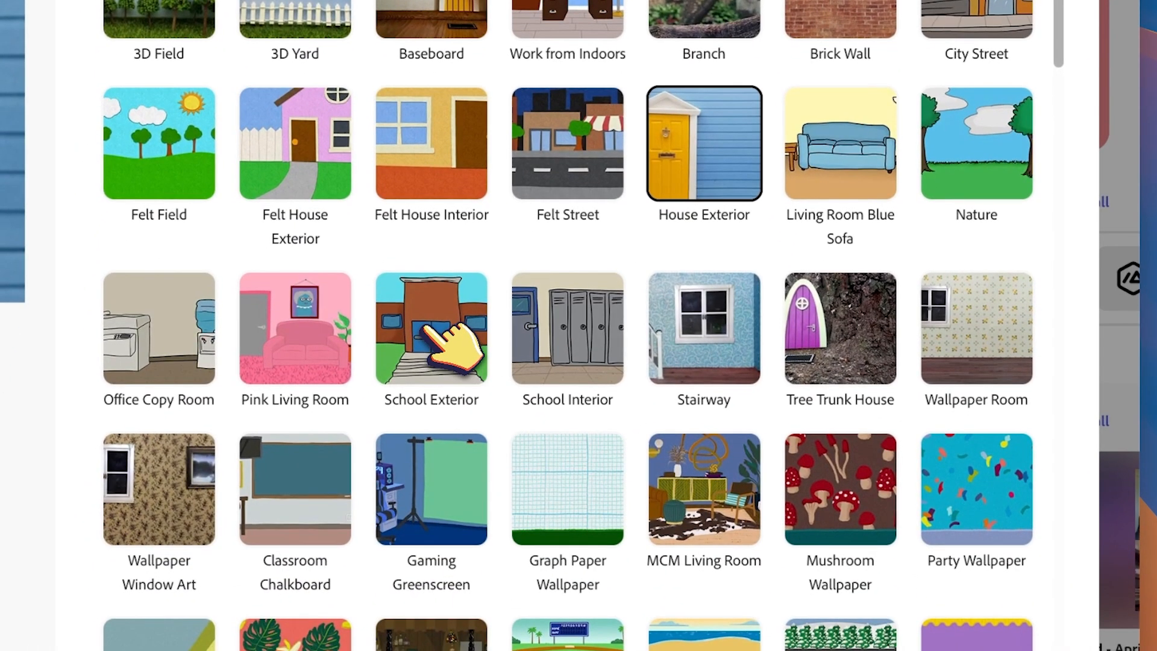
{"action": "left_click", "coordinate": [427, 331]}
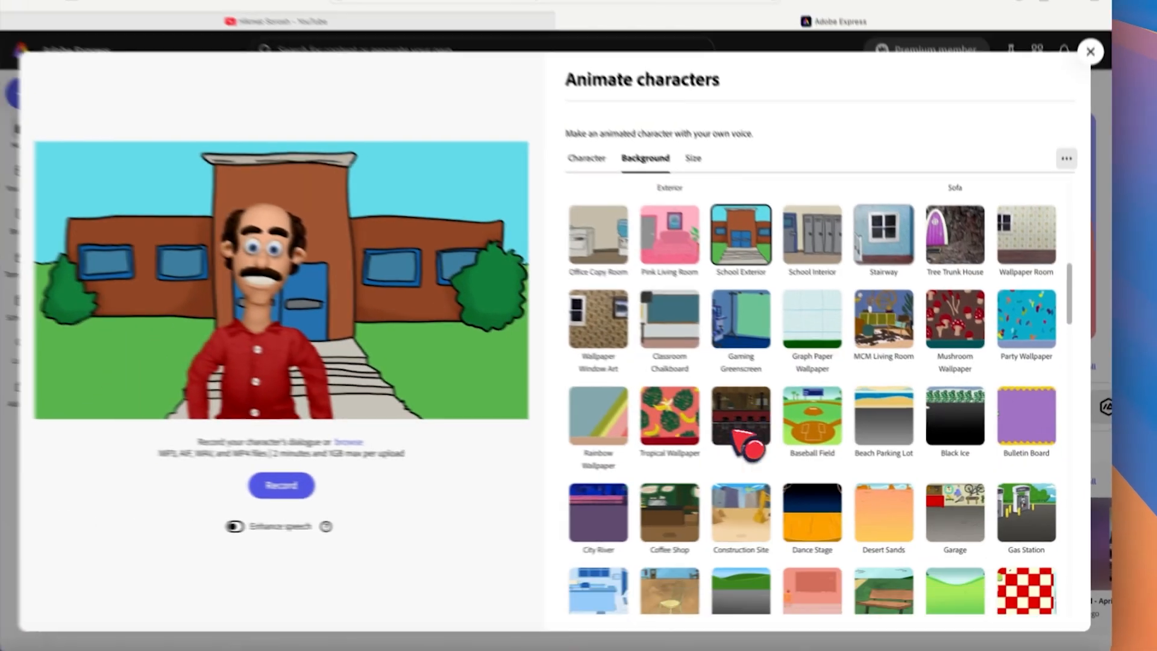
{"action": "scroll", "coordinate": [730, 444], "scroll_direction": "down", "scroll_amount": 5}
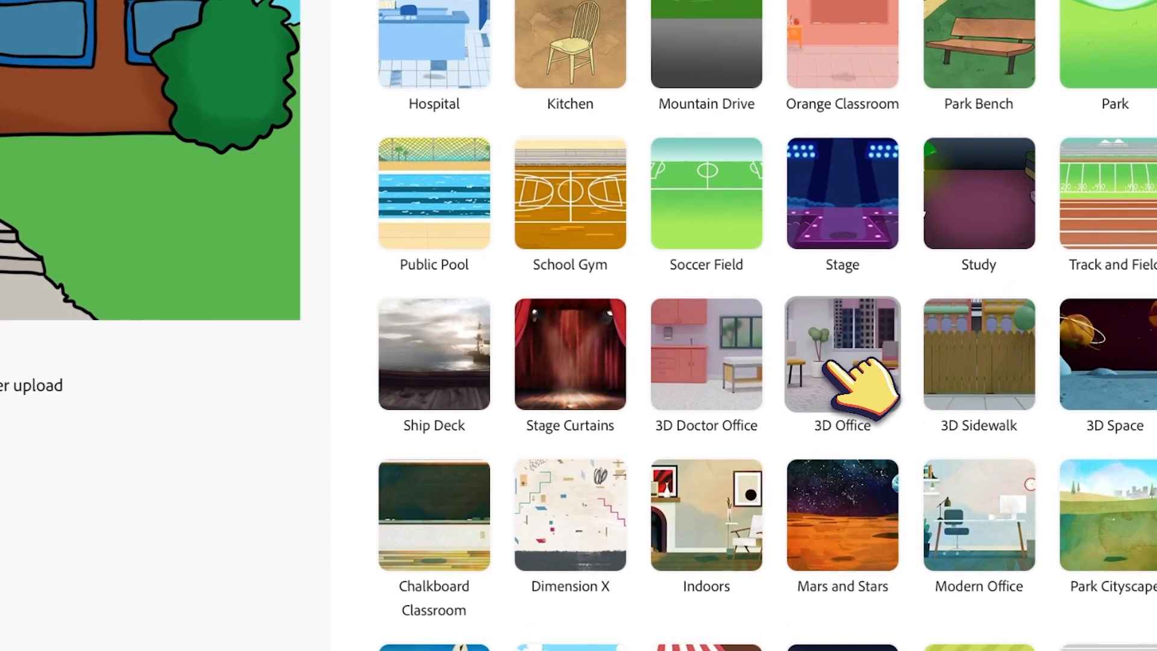
{"action": "left_click", "coordinate": [834, 380]}
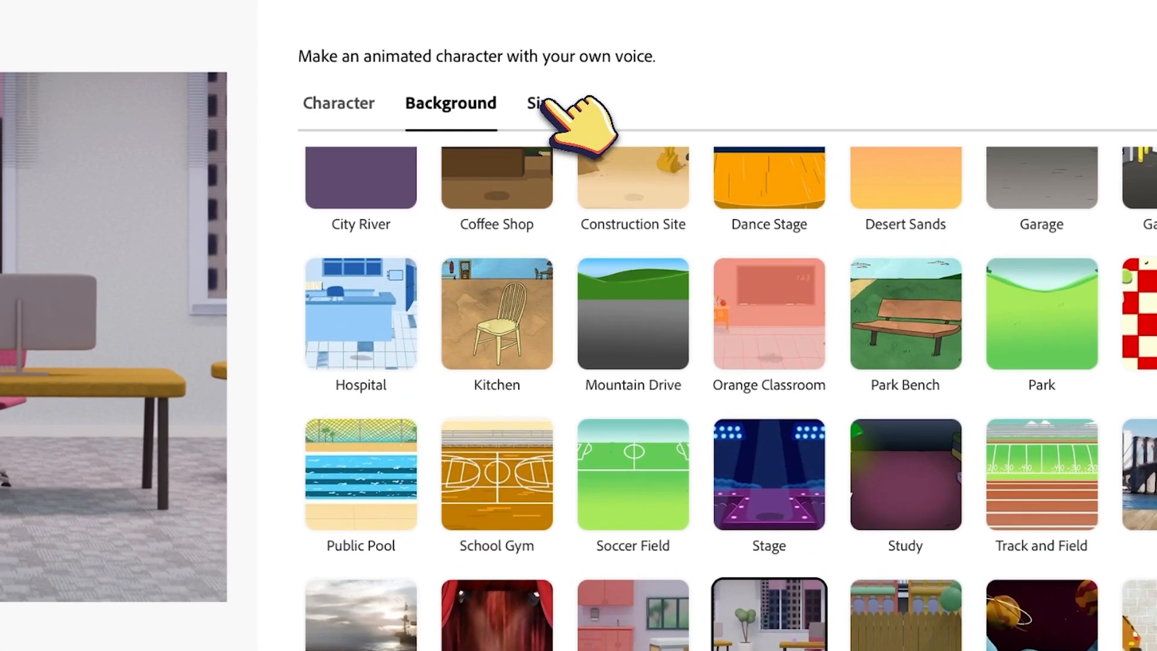
Review the aspect ratio options in the Size settings, keeping YouTube landscape.
{"action": "left_click", "coordinate": [709, 174]}
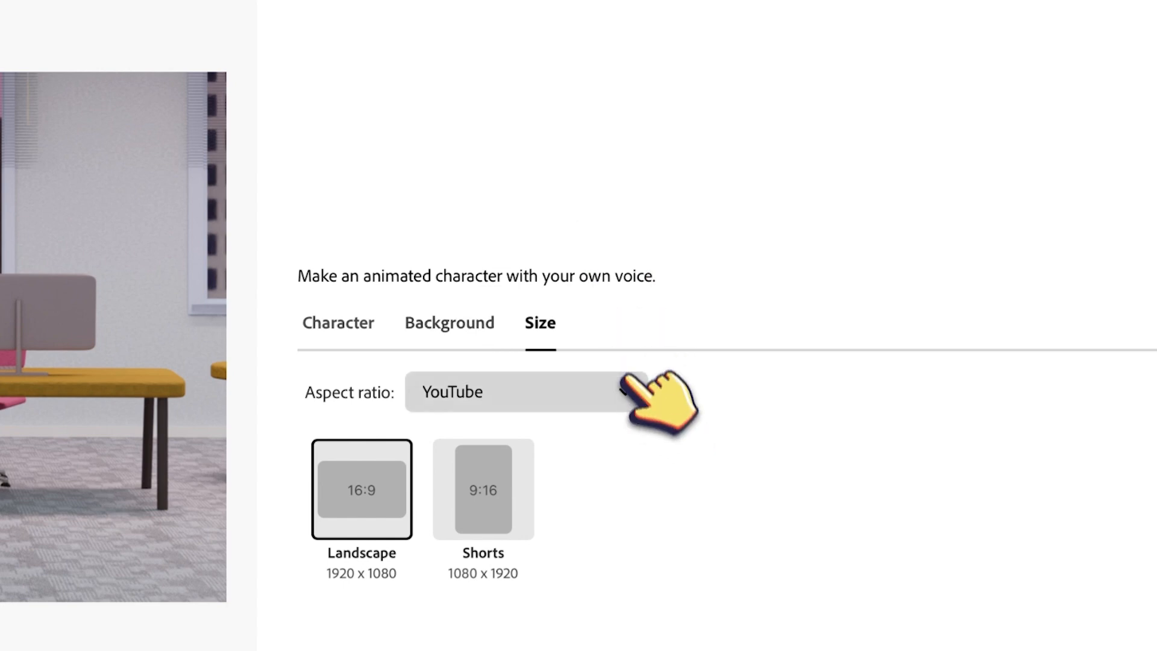
{"action": "left_click", "coordinate": [624, 389]}
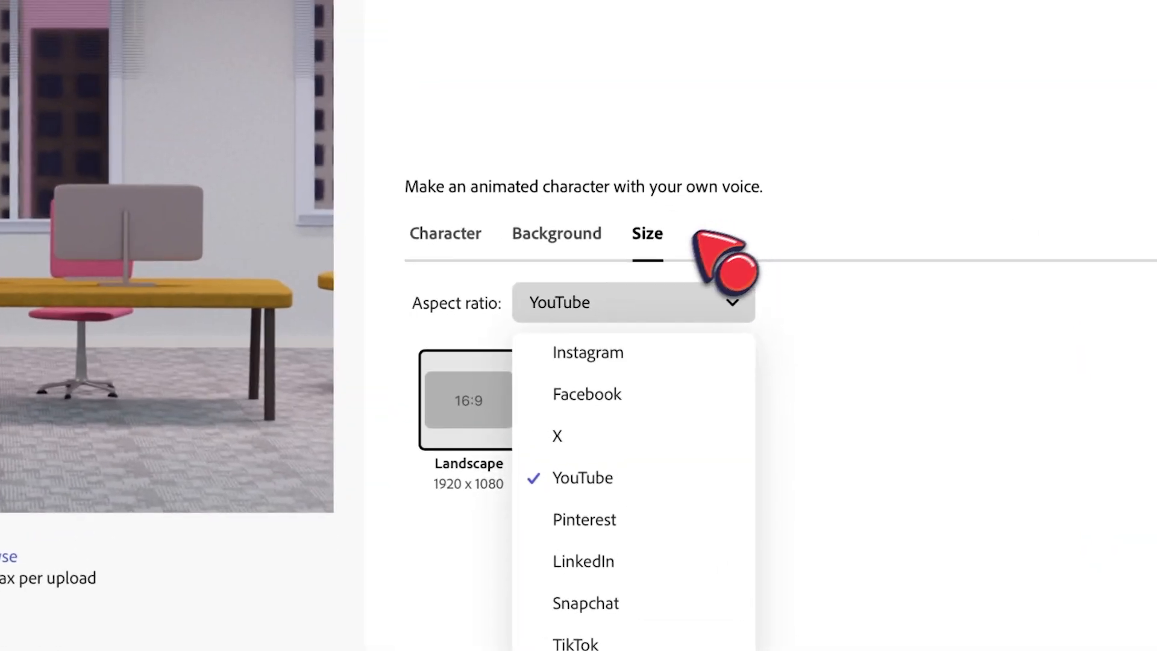
{"action": "left_click", "coordinate": [642, 232]}
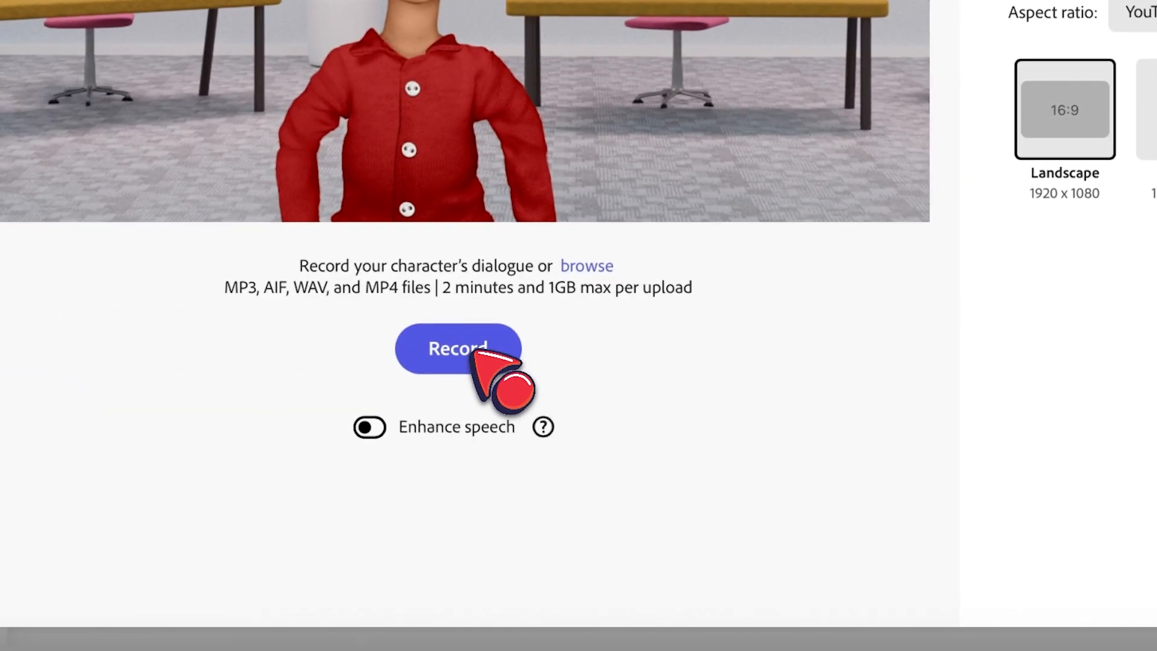
Record the character's dialogue with the microphone and finish the recording.
{"action": "left_click", "coordinate": [475, 351]}
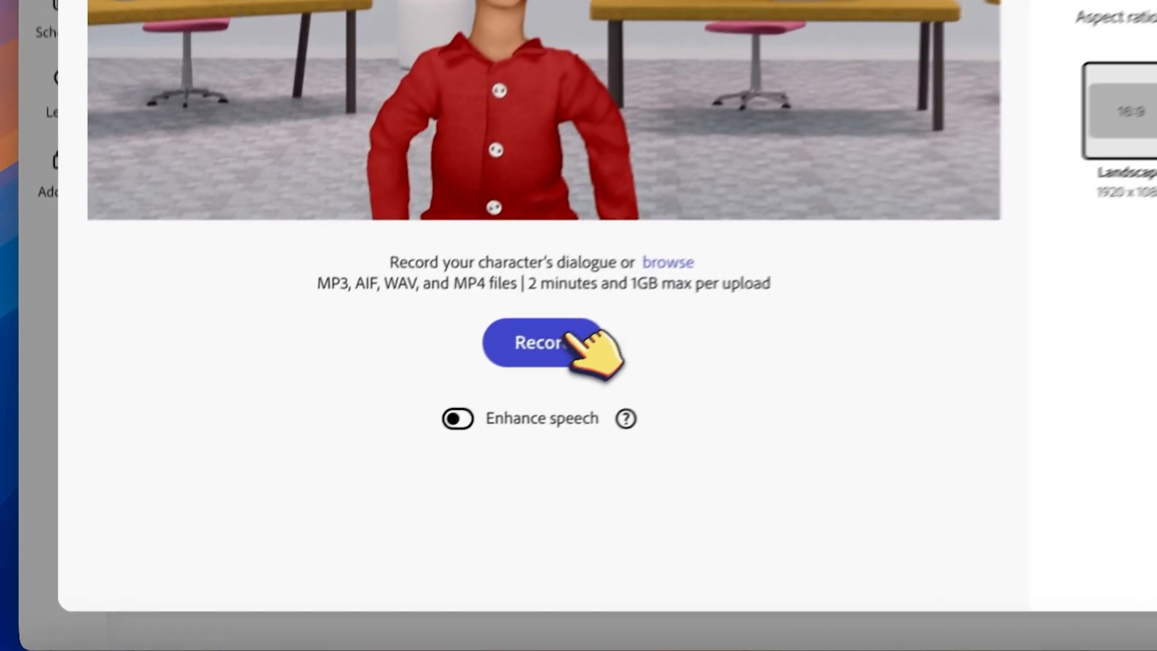
{"action": "left_click", "coordinate": [329, 487]}
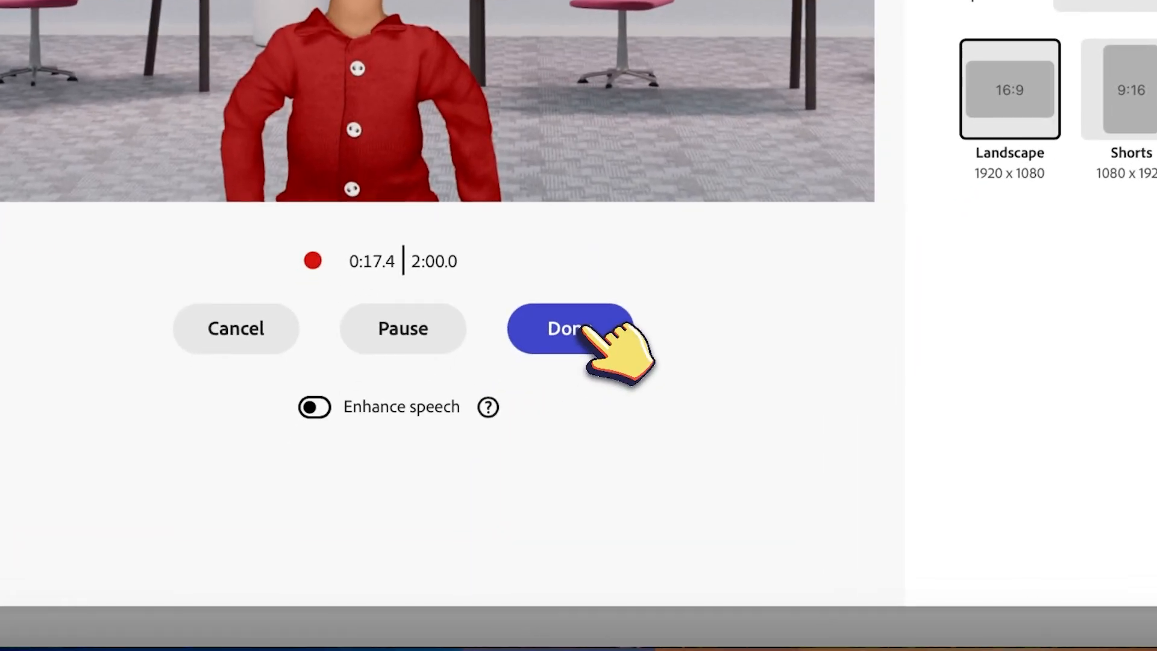
{"action": "left_click", "coordinate": [407, 488]}
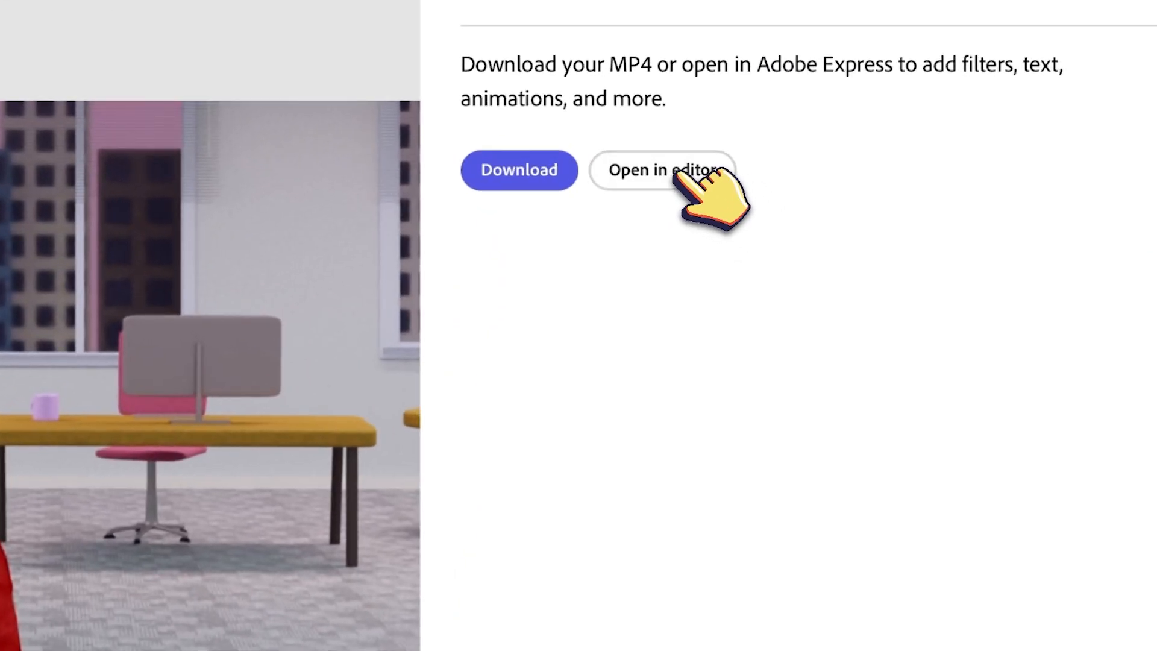
Open the animated character video in the editor and scrub through its timeline.
{"action": "left_click", "coordinate": [695, 196]}
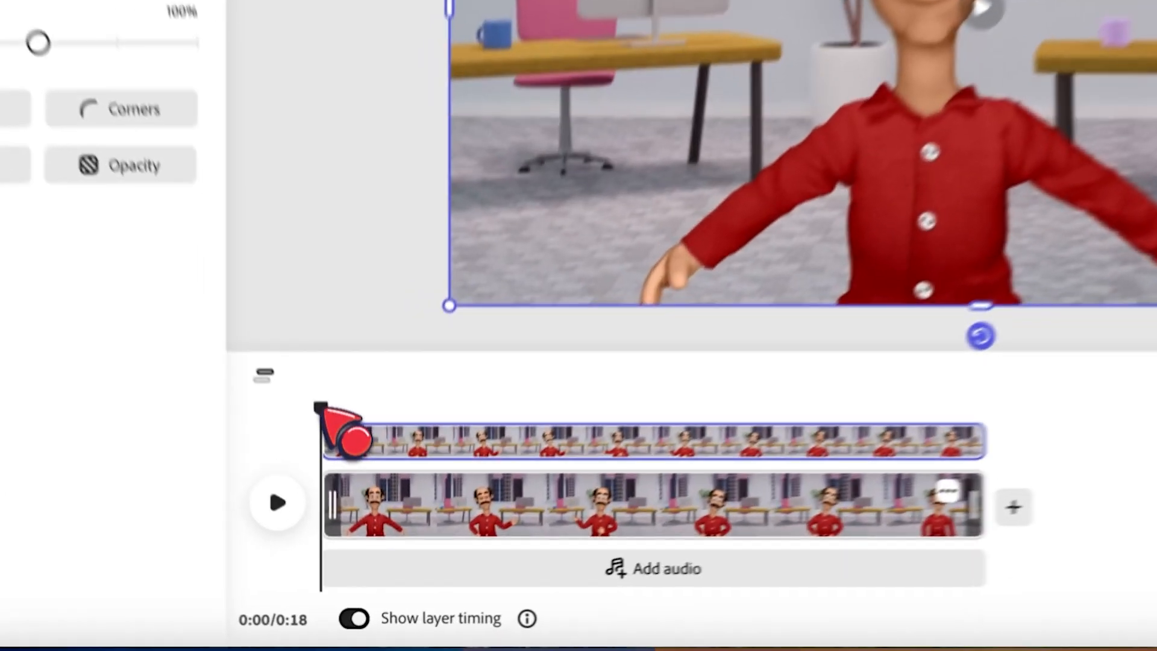
{"action": "left_click_drag", "start_coordinate": [347, 521], "coordinate": [439, 524]}
{"action": "left_click_drag", "start_coordinate": [503, 402], "coordinate": [262, 426]}
{"action": "left_click_drag", "start_coordinate": [588, 518], "coordinate": [596, 507]}
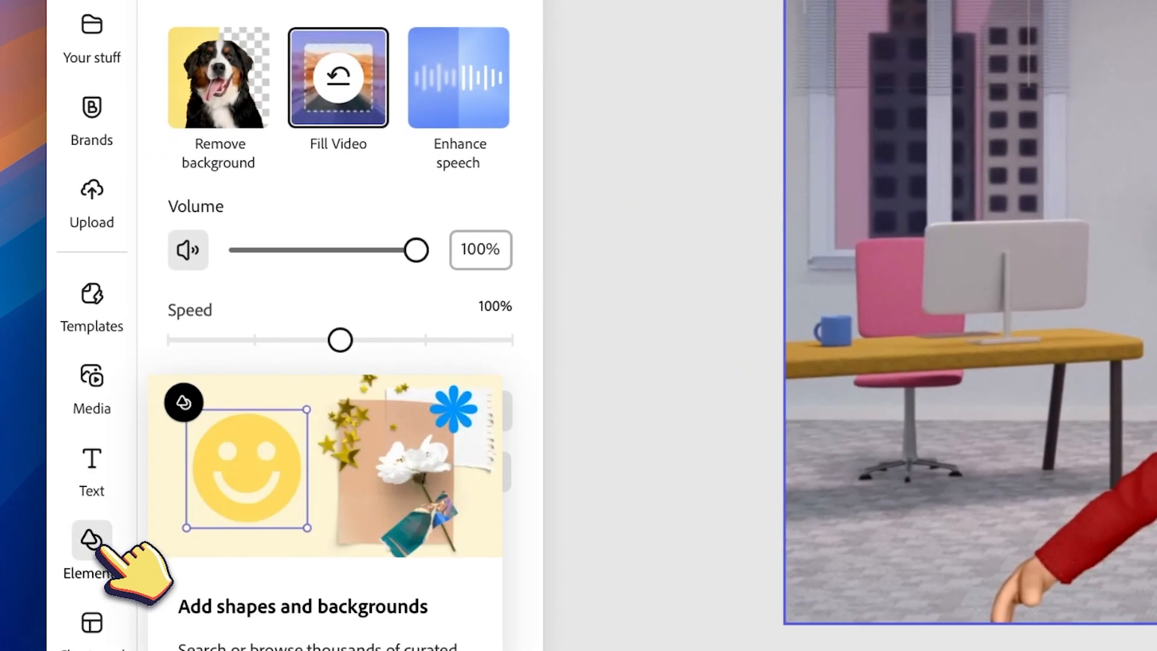
Search the Elements library for pomegranate and add a pomegranate design asset onto the video.
{"action": "left_click", "coordinate": [77, 425]}
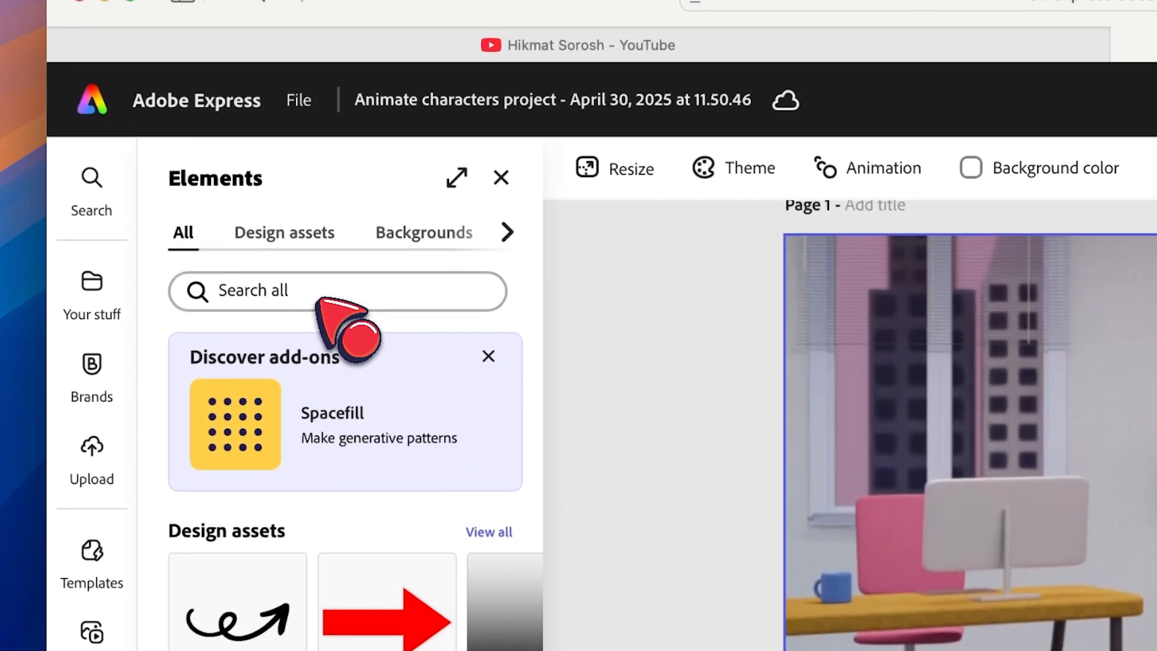
{"action": "left_click", "coordinate": [318, 299]}
{"action": "type", "text": "ana"}
{"action": "key", "text": "BackSpace"}
{"action": "key", "text": "BackSpace"}
{"action": "key", "text": "BackSpace"}
{"action": "type", "text": "pomeg"}
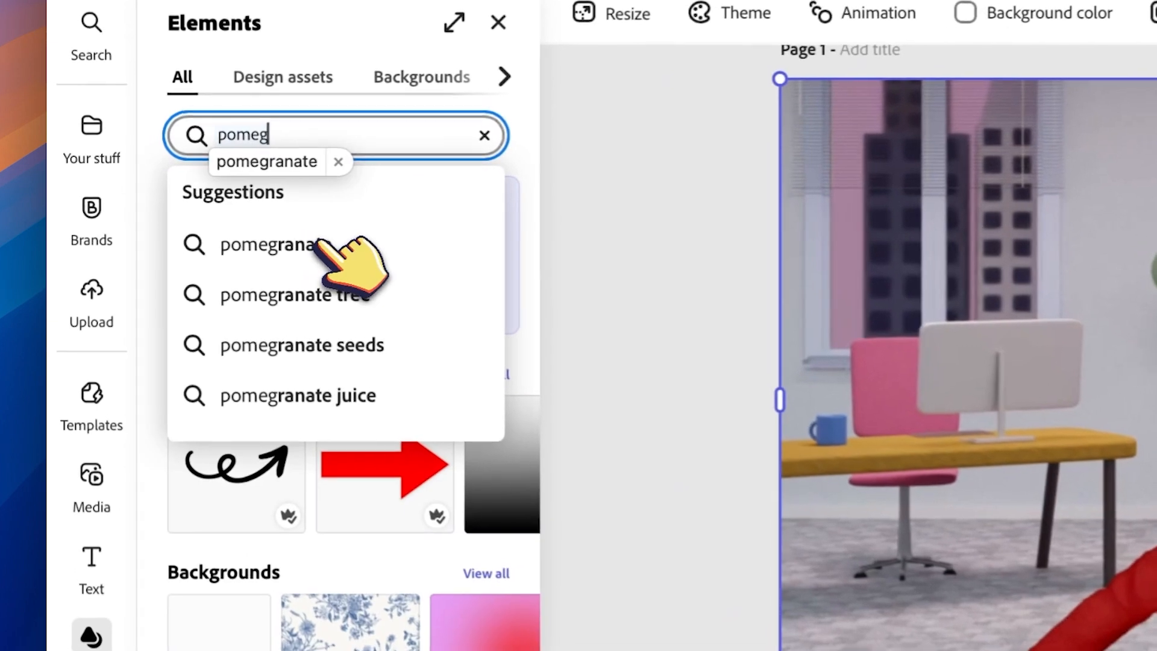
{"action": "left_click", "coordinate": [321, 244]}
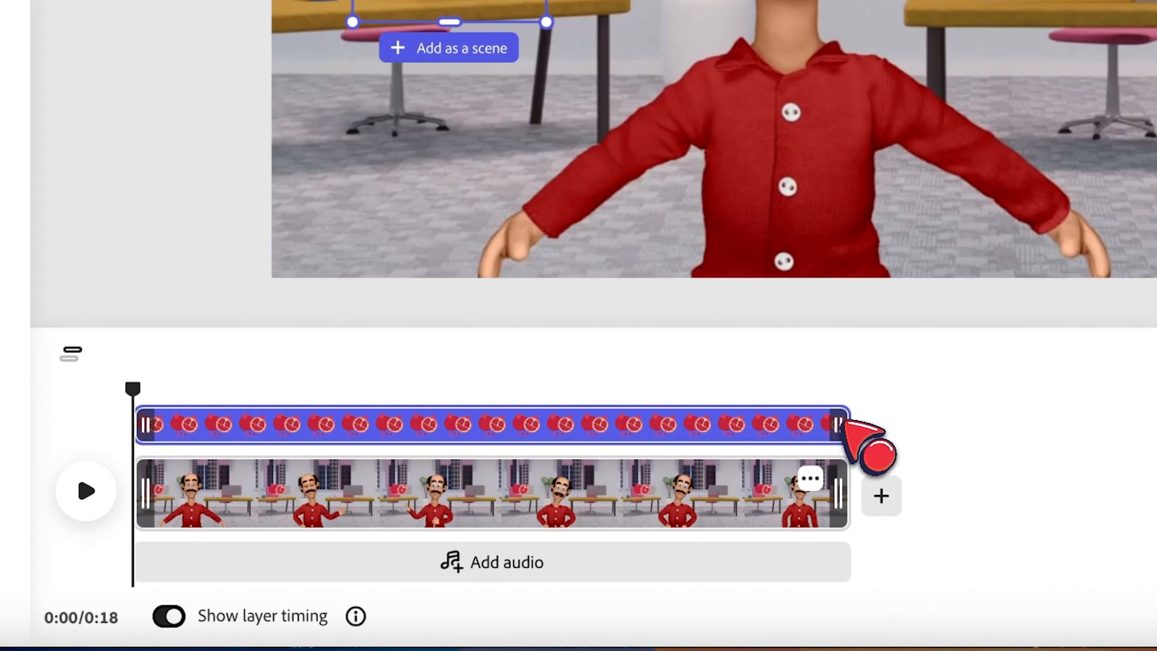
{"action": "left_click_drag", "start_coordinate": [843, 423], "coordinate": [639, 395]}
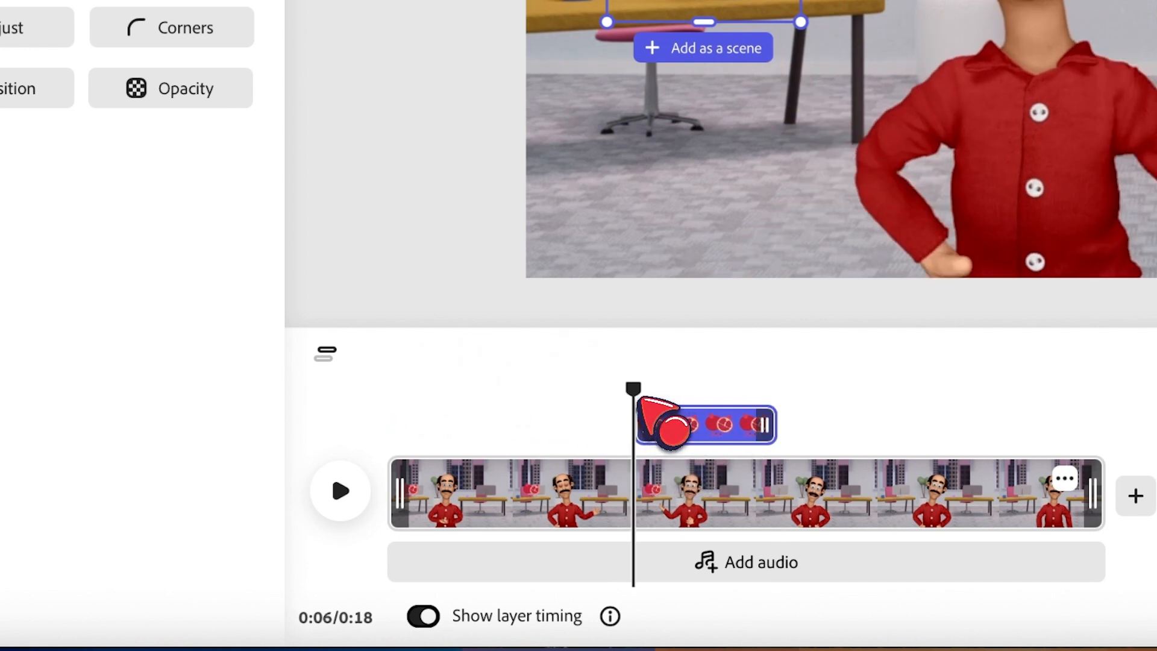
Play the video and move the pomegranate layer later in the timeline.
{"action": "left_click_drag", "start_coordinate": [417, 392], "coordinate": [520, 387]}
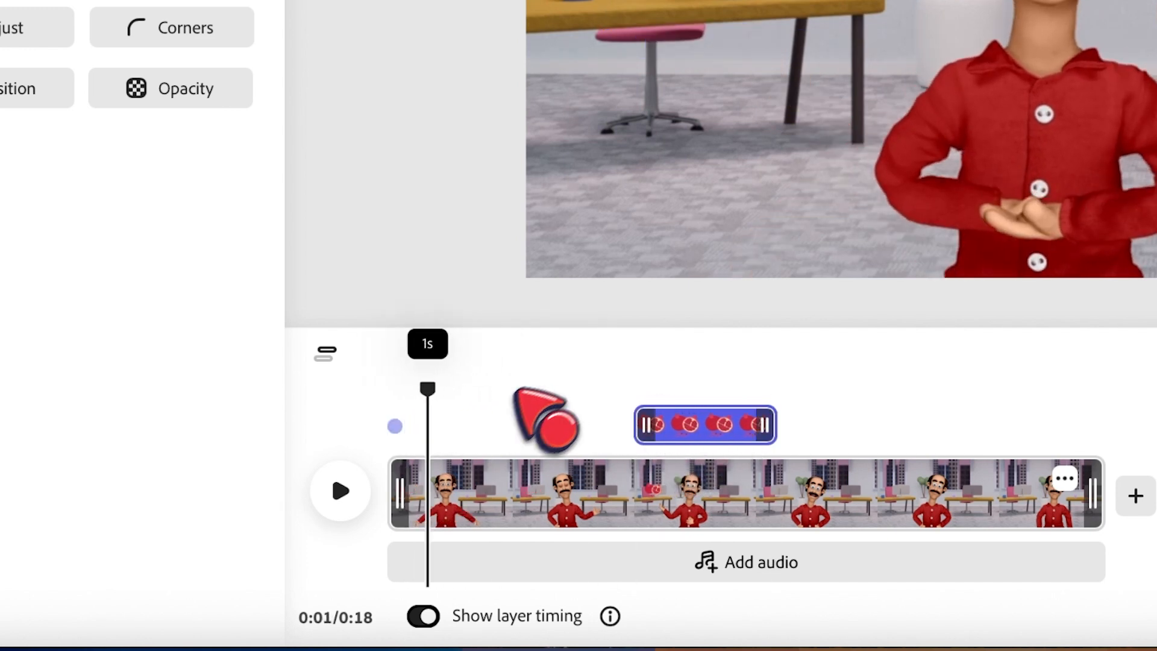
{"action": "left_click", "coordinate": [340, 491]}
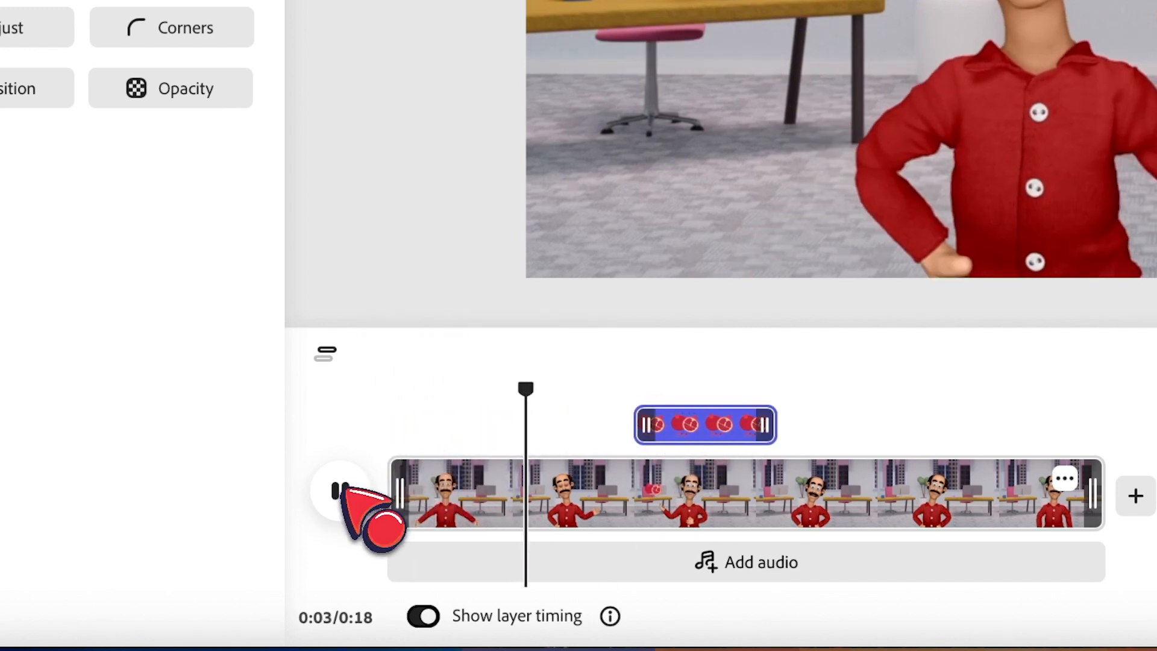
{"action": "left_click_drag", "start_coordinate": [720, 429], "coordinate": [812, 429]}
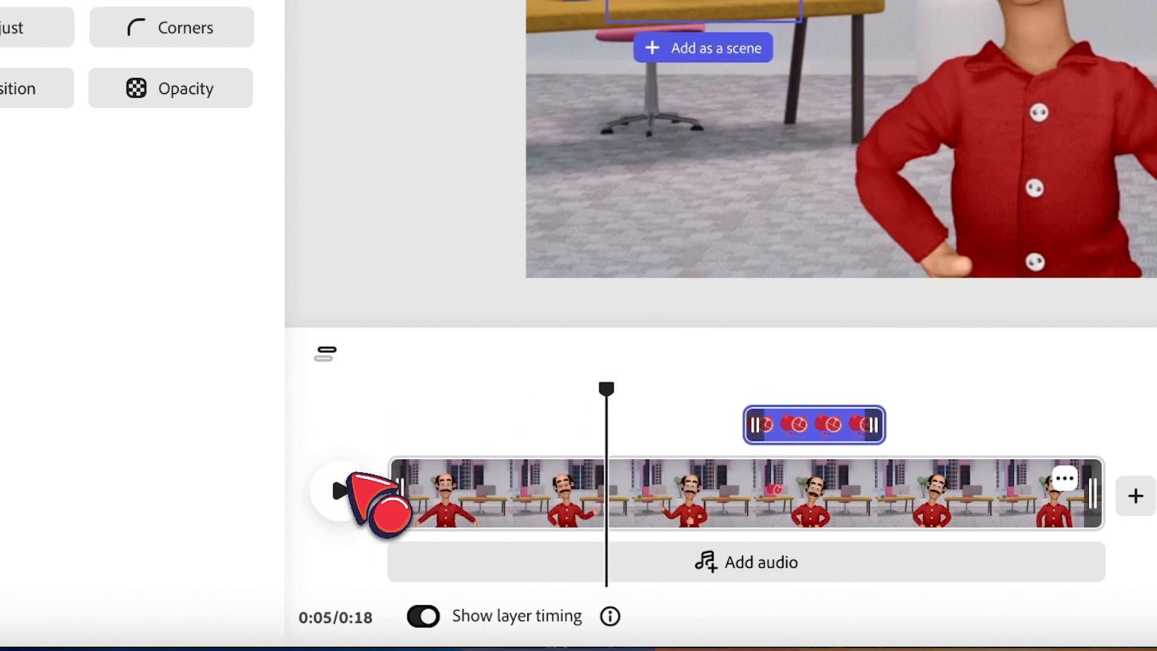
Move the pomegranate layer later in the timeline and extend its end, playing the video to check timing.
{"action": "left_click", "coordinate": [340, 491]}
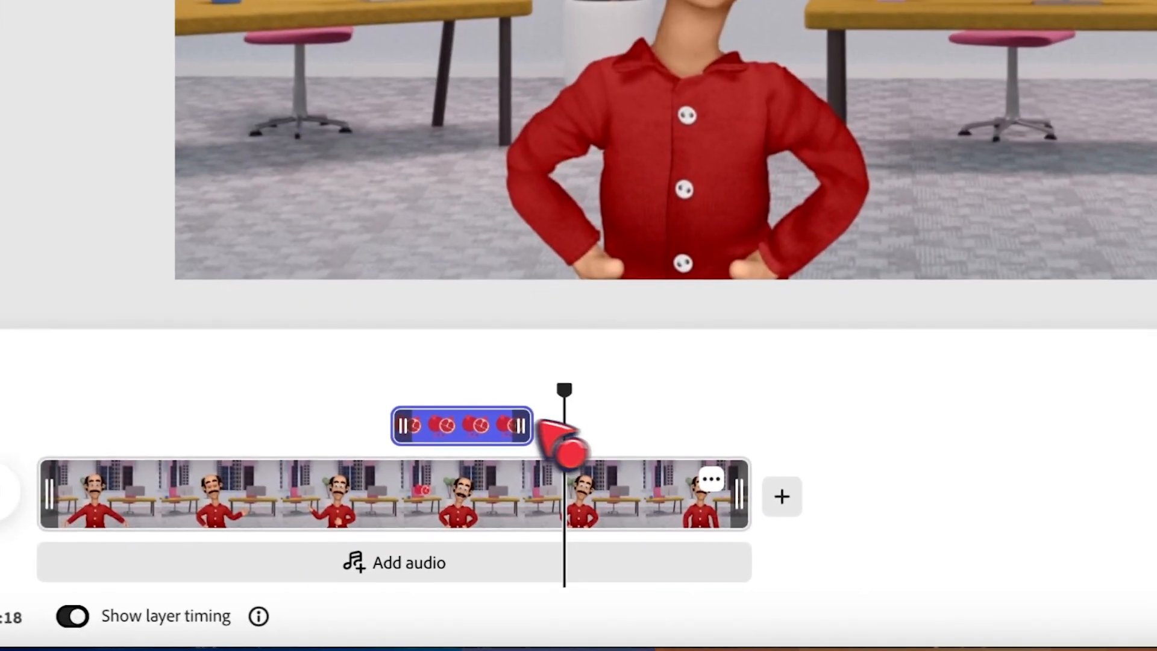
{"action": "left_click_drag", "start_coordinate": [595, 535], "coordinate": [646, 535]}
{"action": "left_click_drag", "start_coordinate": [634, 424], "coordinate": [656, 386]}
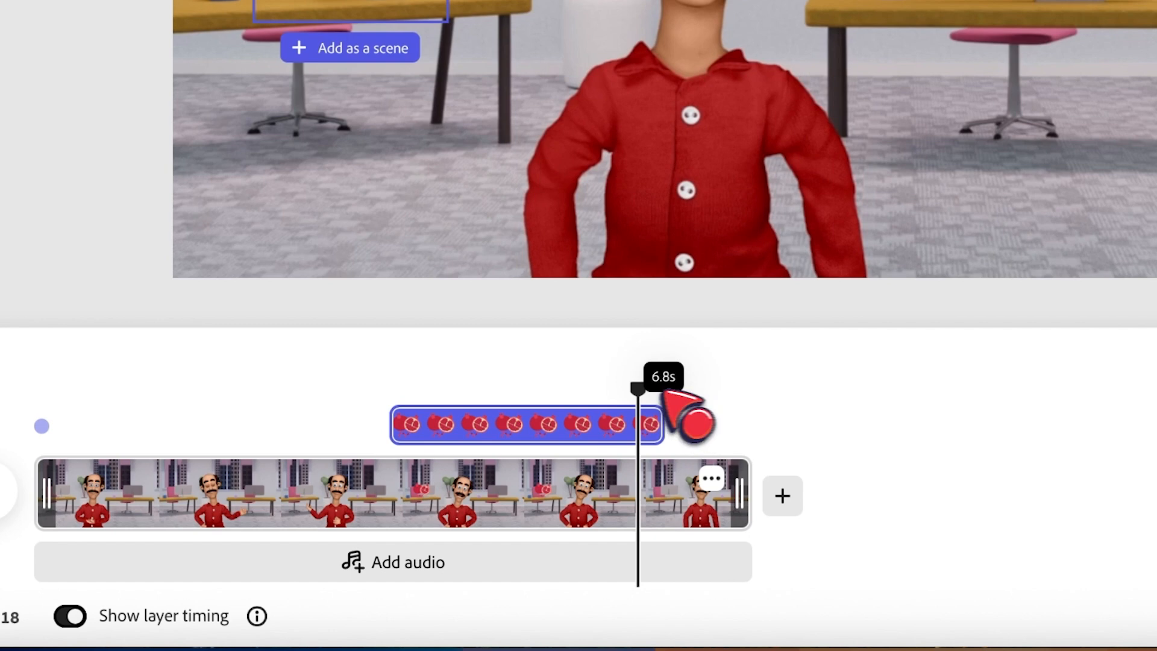
{"action": "left_click", "coordinate": [497, 389]}
{"action": "key", "text": "space"}
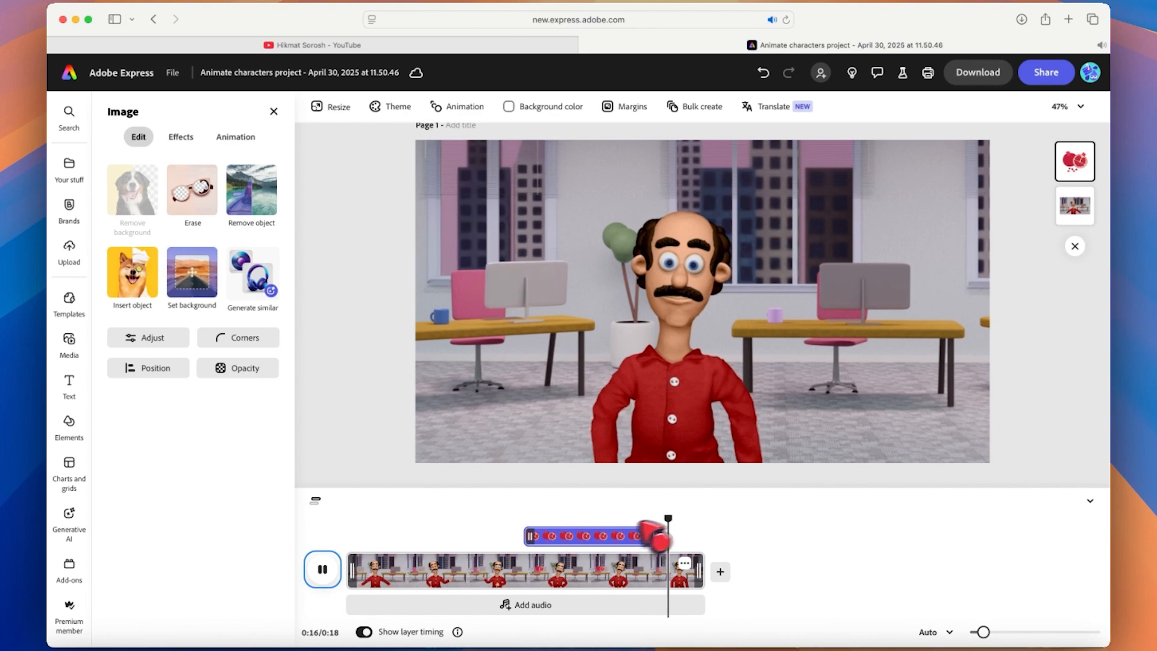
{"action": "key", "text": "space"}
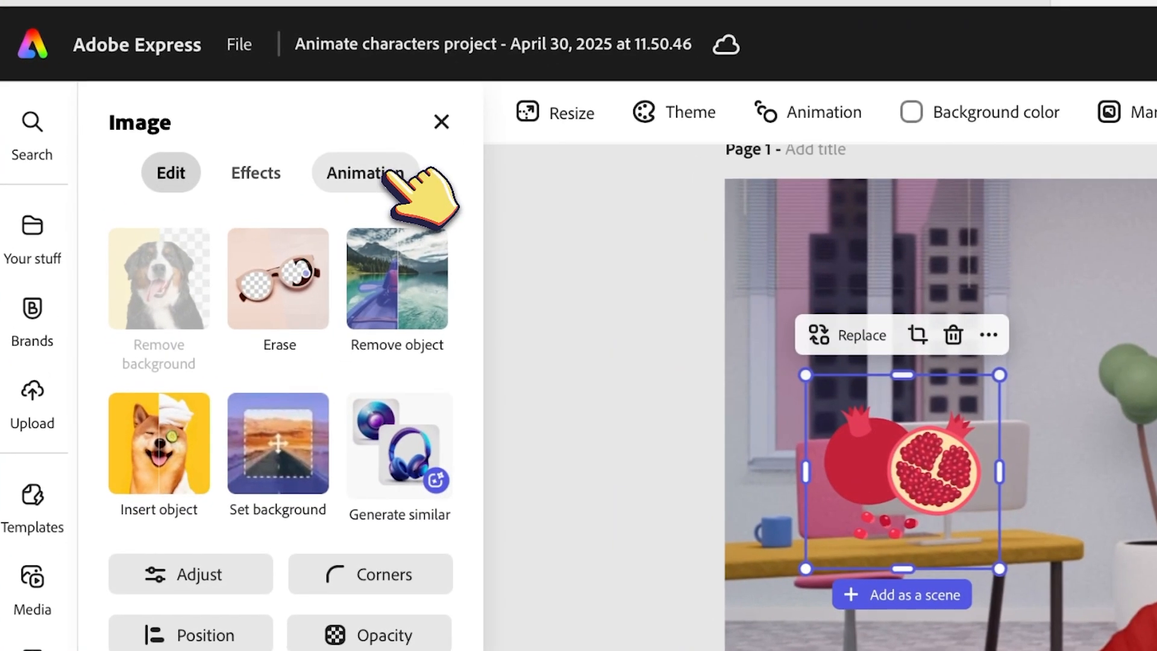
Apply the Wobble In animation to the pomegranate and play the video to preview it.
{"action": "left_click", "coordinate": [387, 174]}
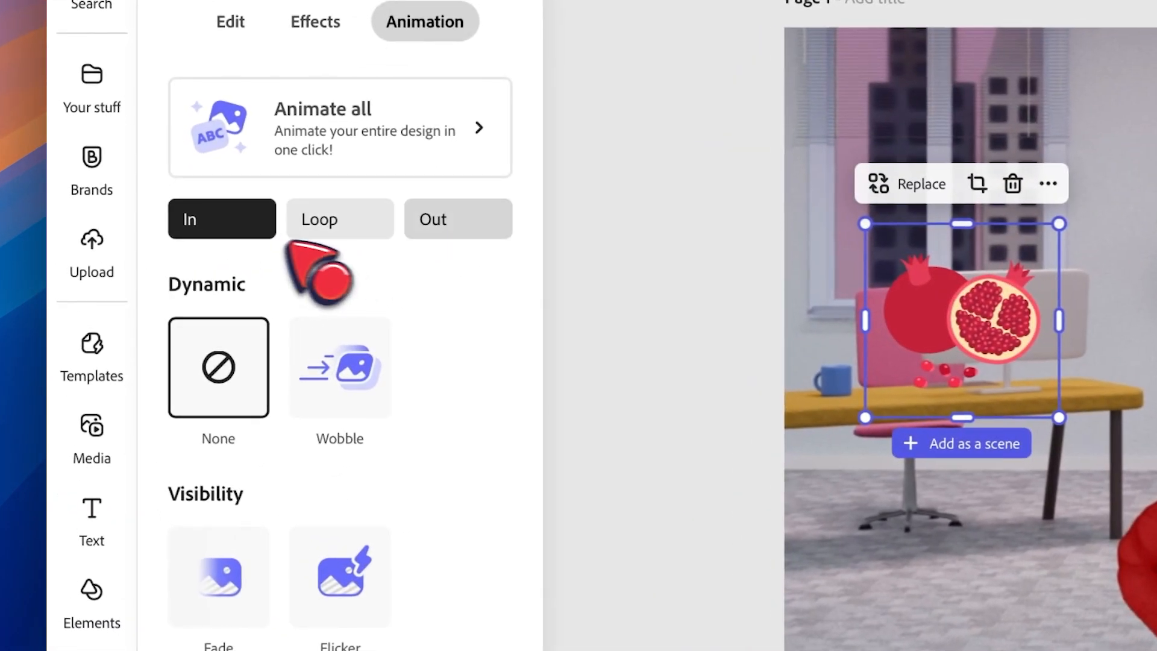
{"action": "left_click", "coordinate": [331, 361]}
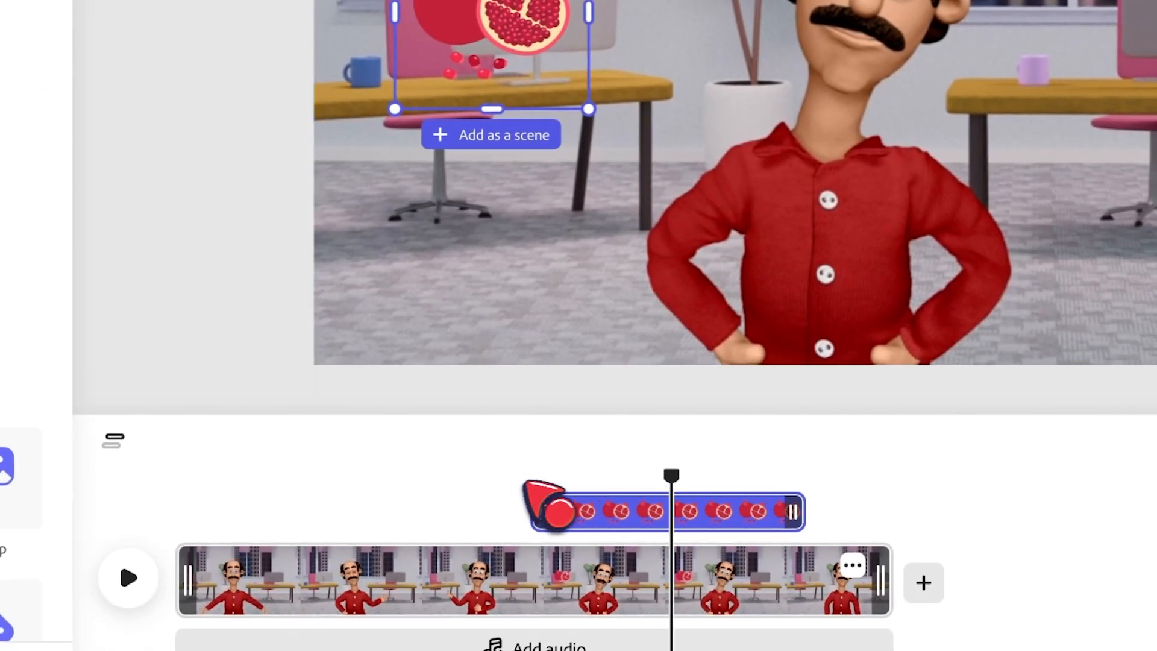
{"action": "left_click", "coordinate": [515, 482]}
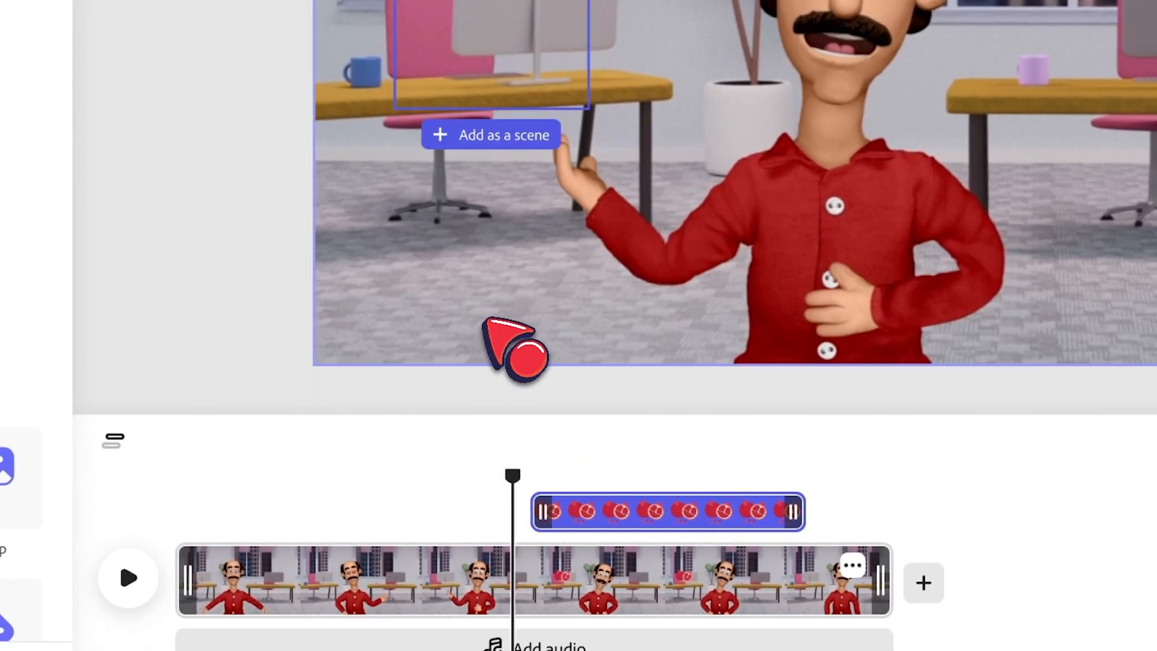
{"action": "key", "text": "space"}
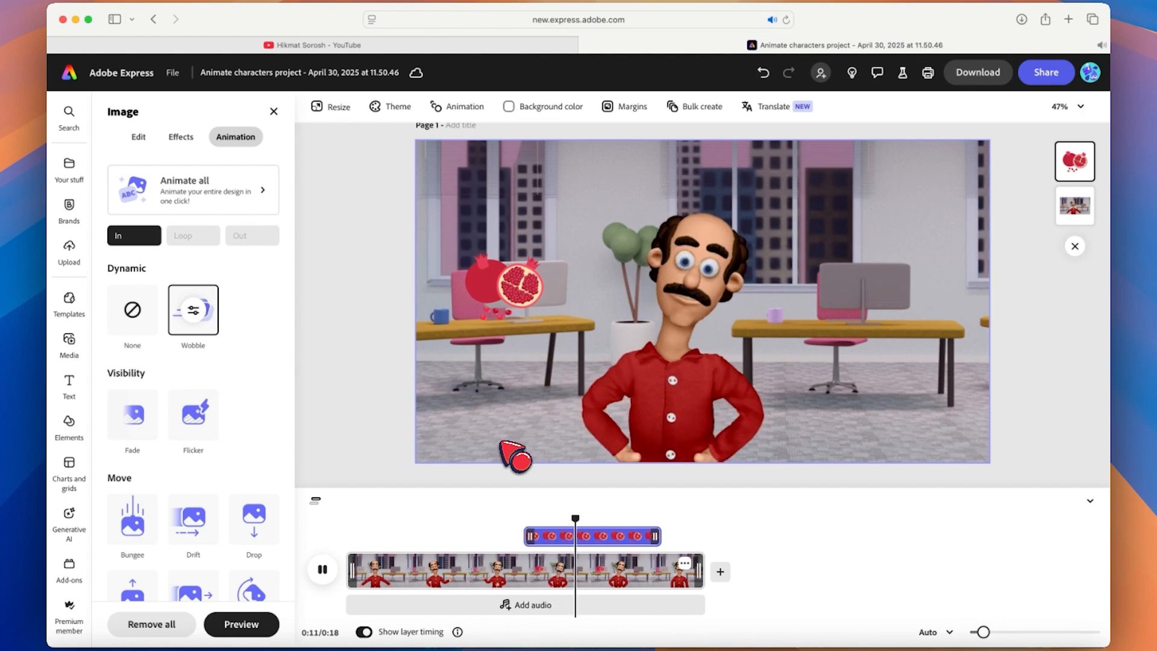
Add a text box with "الف" and "انار" on two lines and move it to the video's upper right.
{"action": "left_click", "coordinate": [515, 457]}
{"action": "mouse_move", "coordinate": [78, 383]}
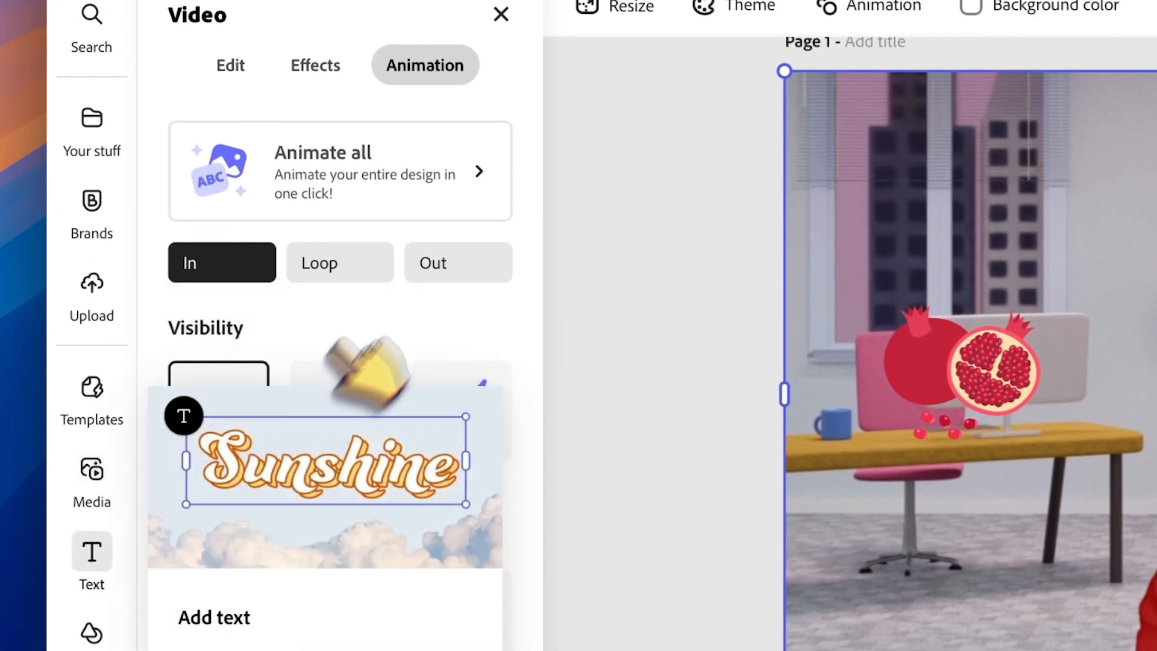
{"action": "left_click", "coordinate": [340, 403]}
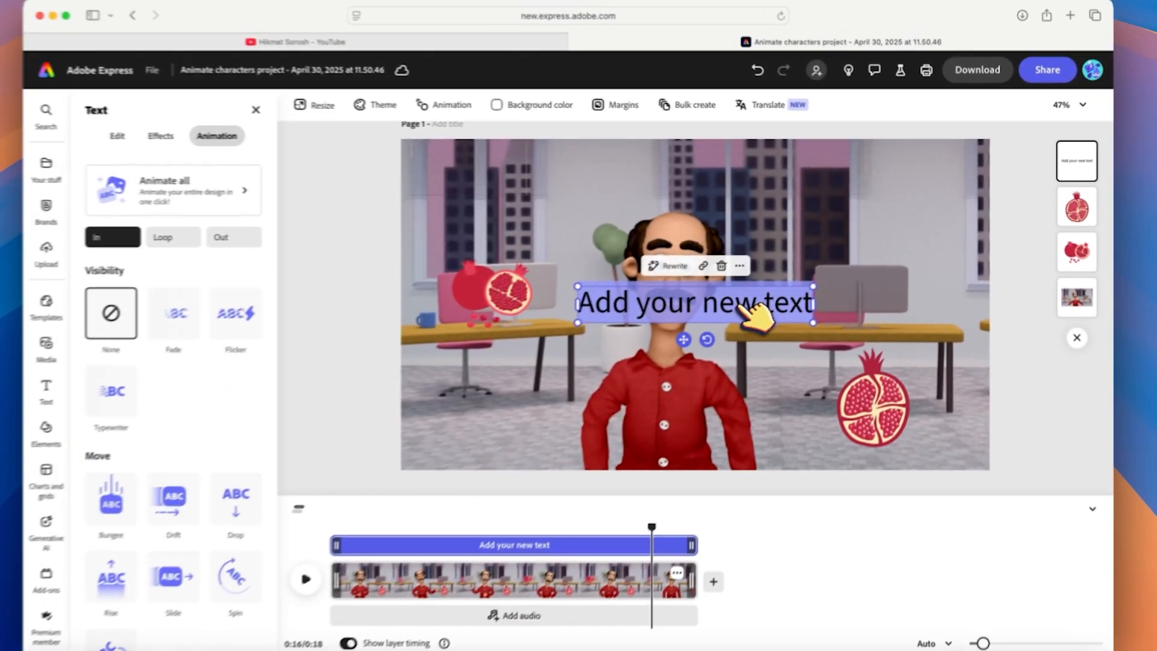
{"action": "type", "text": "h"}
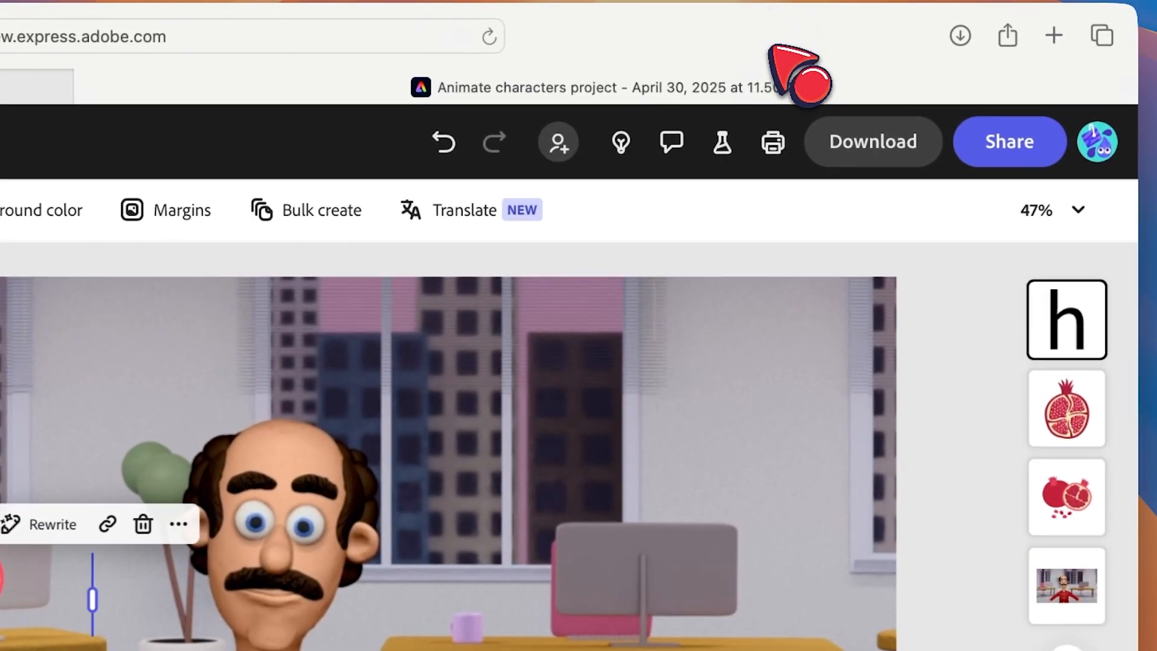
{"action": "type", "text": "الف"}
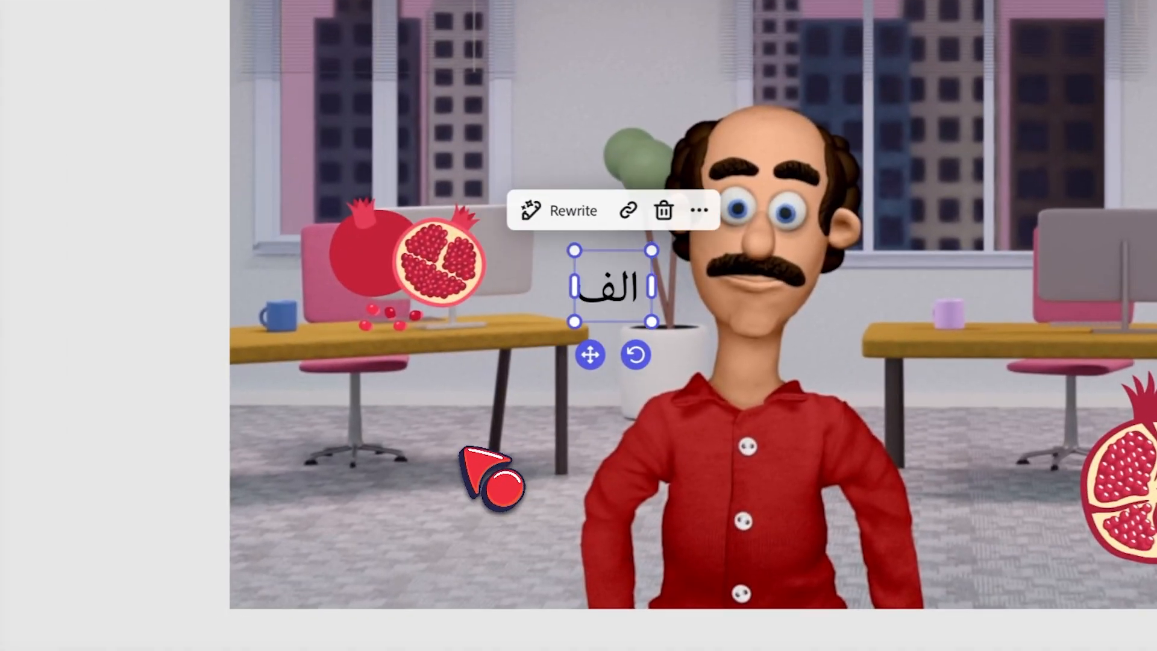
{"action": "key", "text": "Return"}
{"action": "type", "text": "انار"}
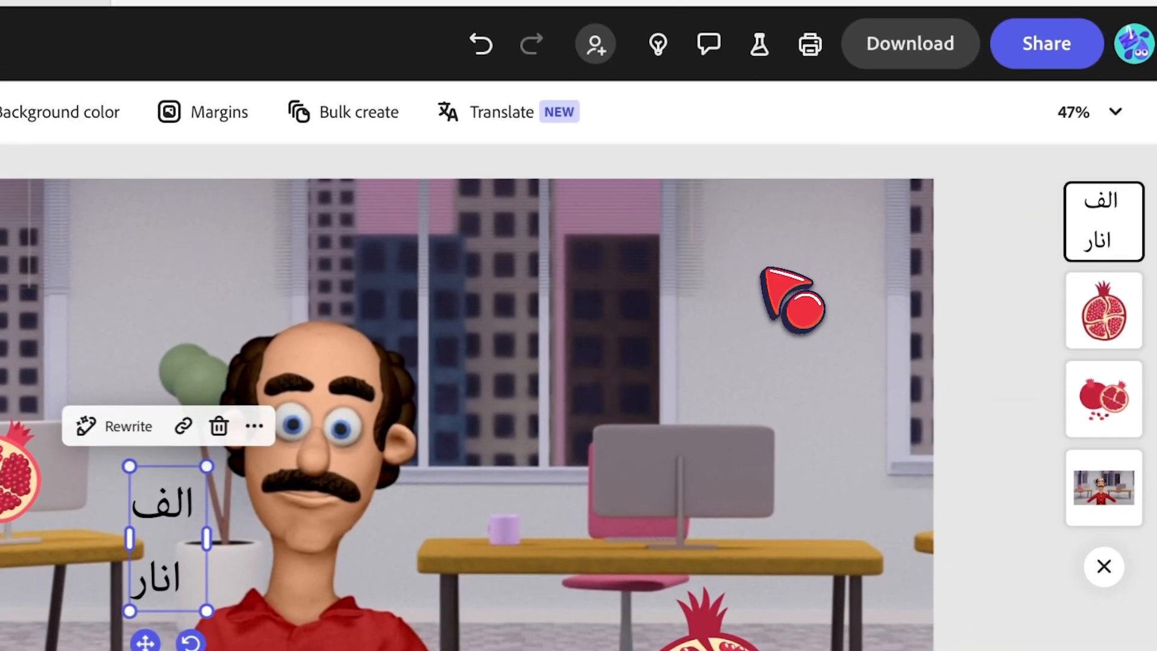
{"action": "left_click_drag", "start_coordinate": [168, 529], "coordinate": [757, 341]}
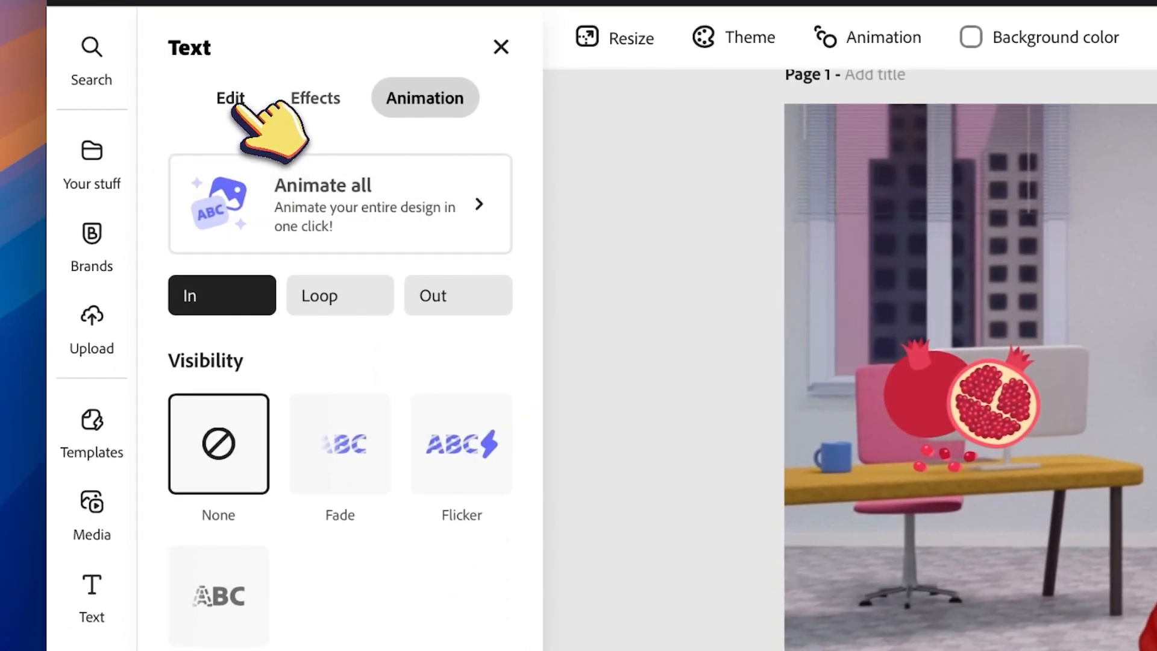
Change the text's font to IBM Plex Sans Arabic Bold and align it right.
{"action": "left_click", "coordinate": [232, 104]}
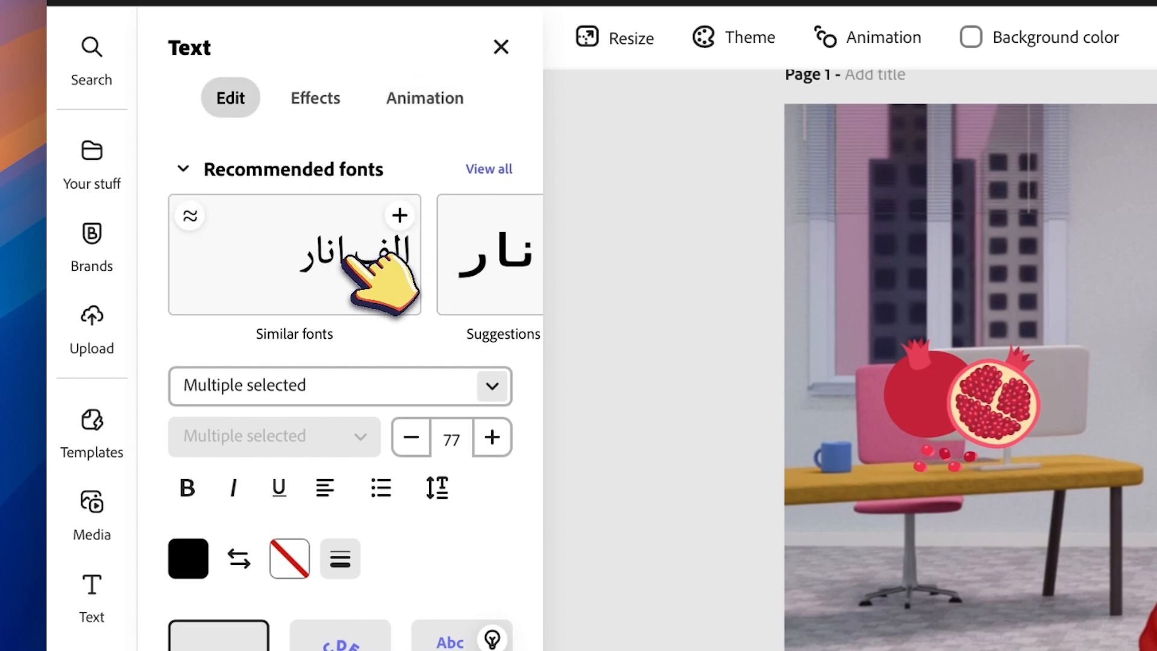
{"action": "left_click", "coordinate": [345, 255]}
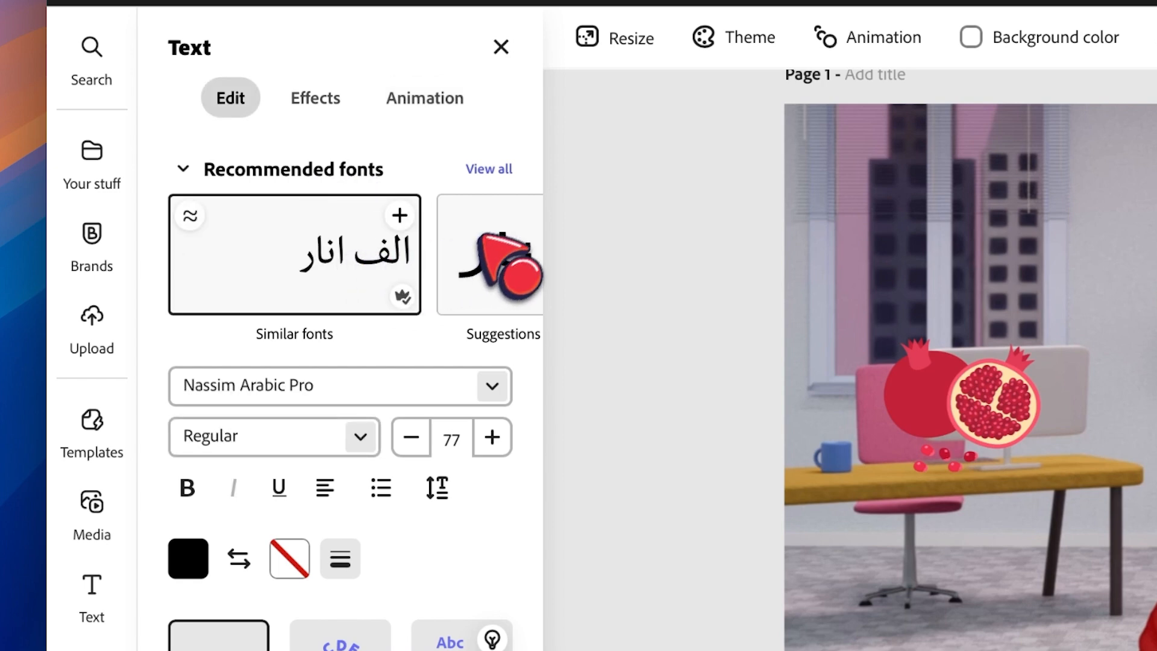
{"action": "left_click", "coordinate": [493, 172]}
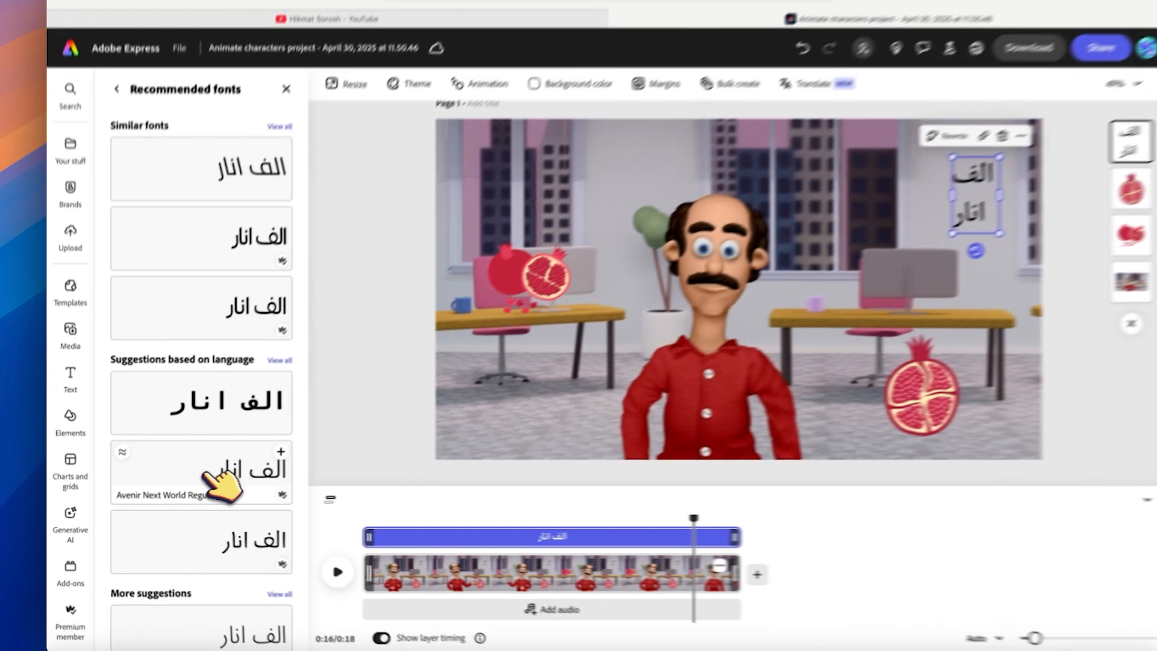
{"action": "scroll", "coordinate": [223, 479], "scroll_direction": "down", "scroll_amount": 5}
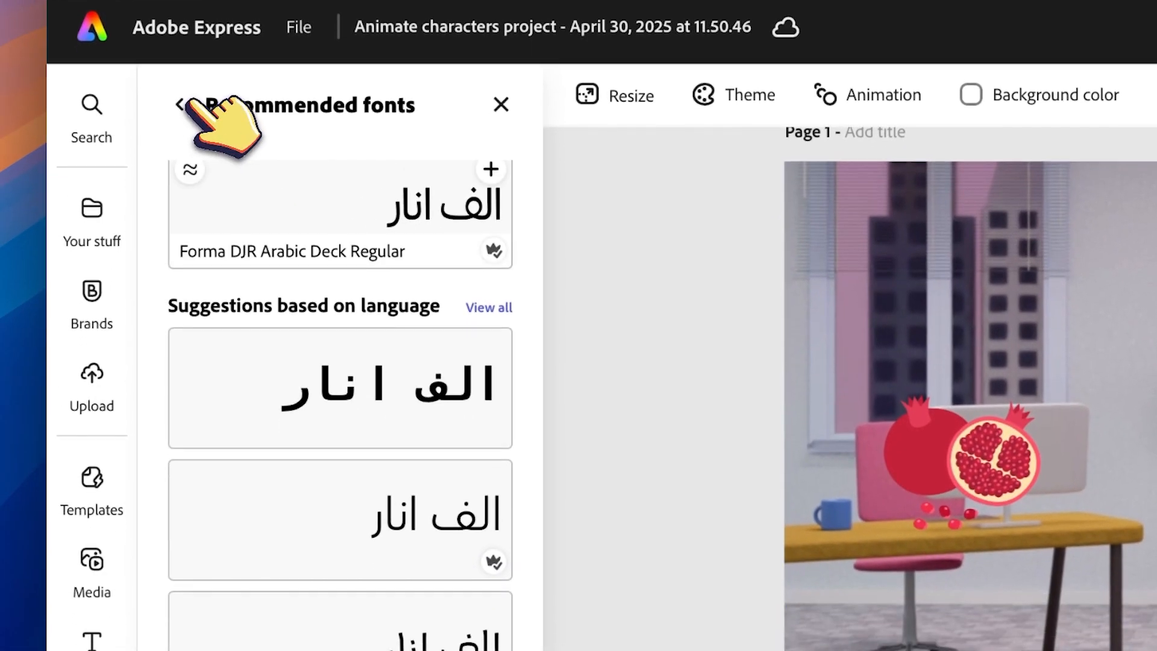
{"action": "left_click", "coordinate": [179, 130]}
{"action": "left_click", "coordinate": [325, 544]}
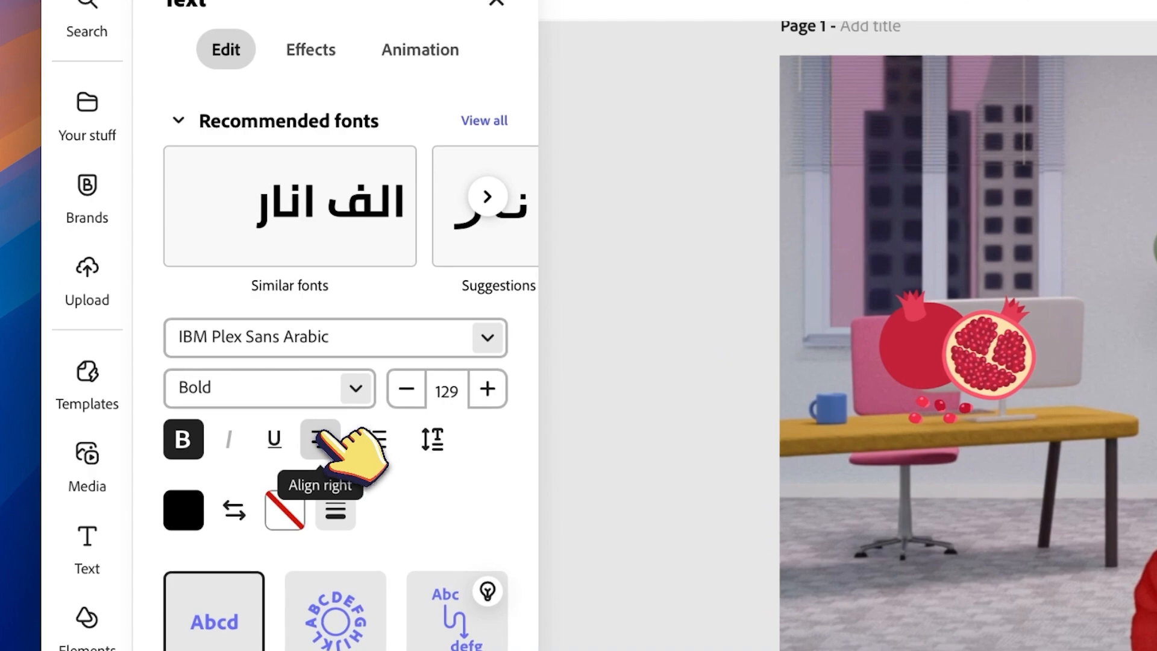
{"action": "left_click", "coordinate": [185, 330]}
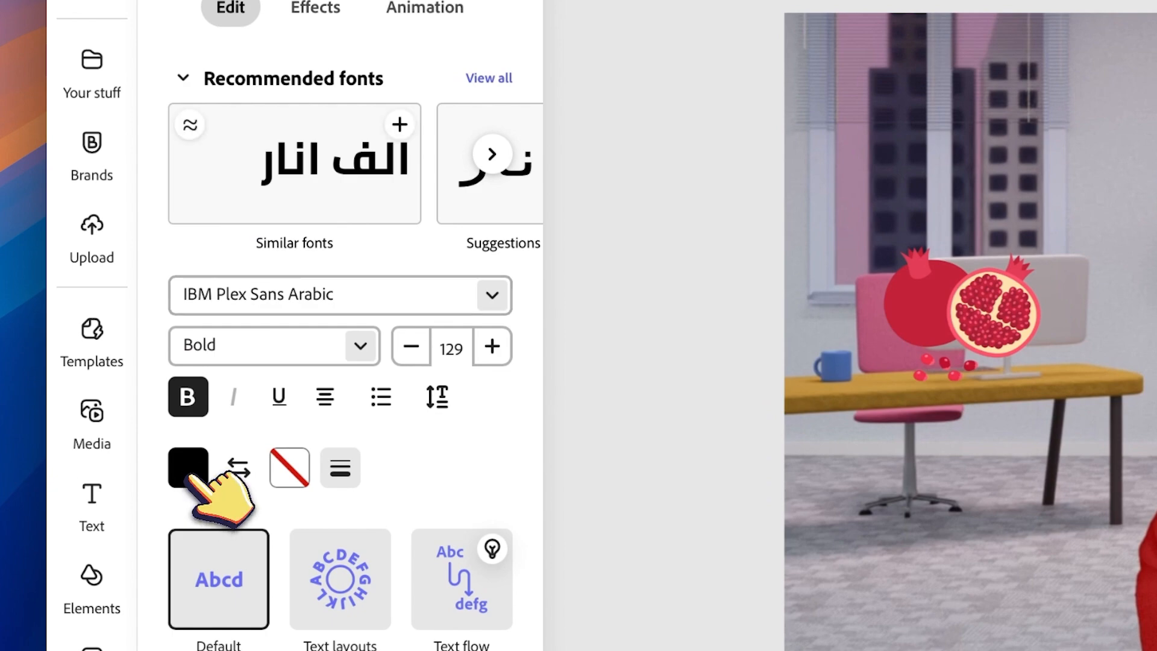
Set the text fill to white and add a shape background behind the text filled with a custom red.
{"action": "left_click", "coordinate": [188, 467]}
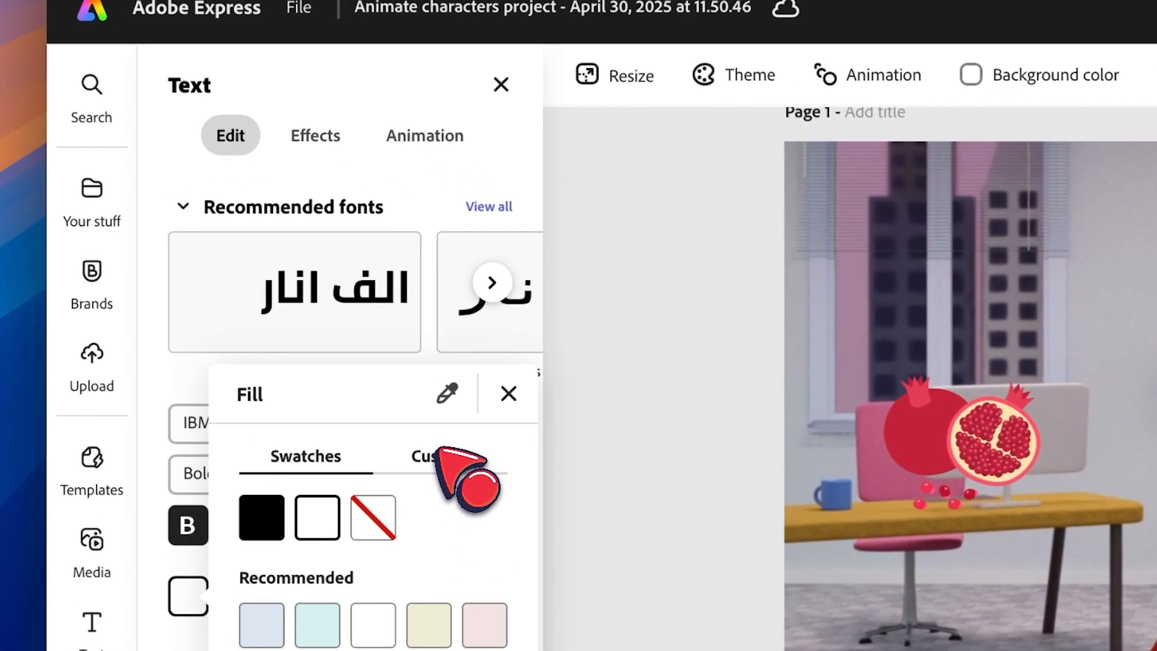
{"action": "left_click", "coordinate": [322, 135]}
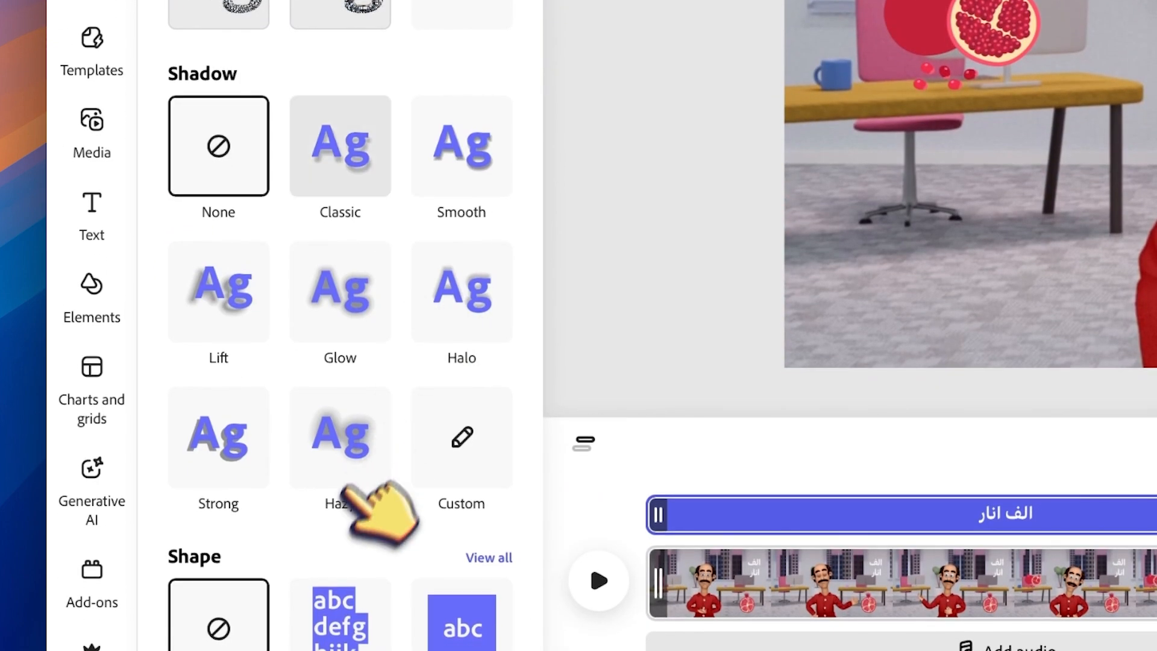
{"action": "scroll", "coordinate": [361, 500], "scroll_direction": "down", "scroll_amount": 2}
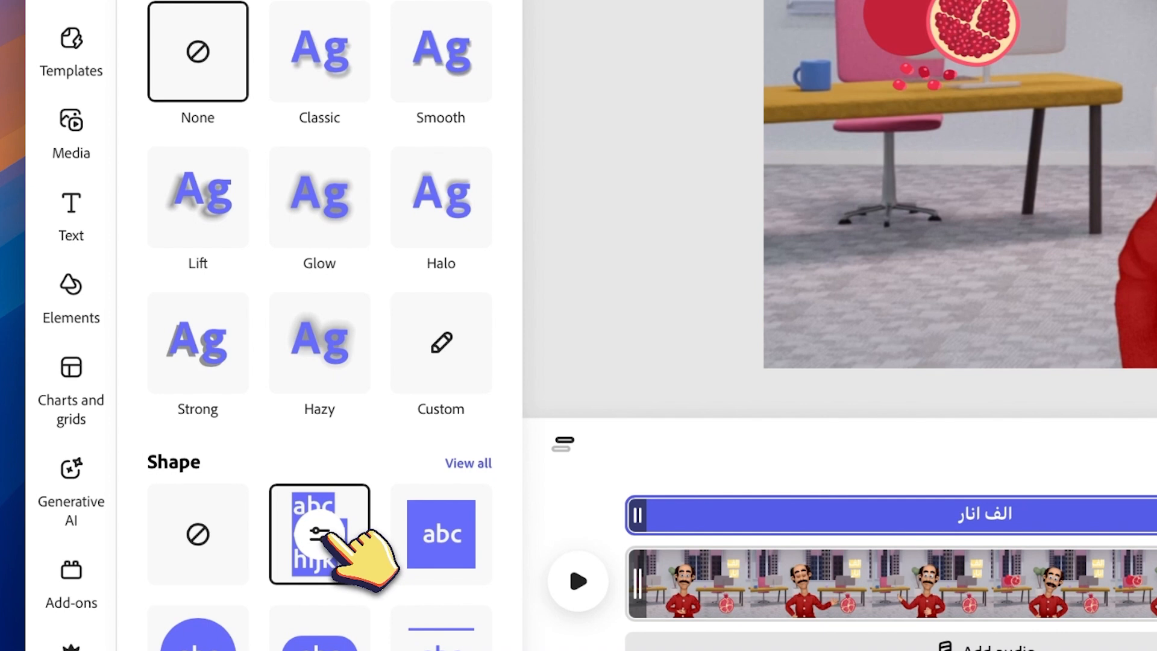
{"action": "left_click", "coordinate": [320, 533]}
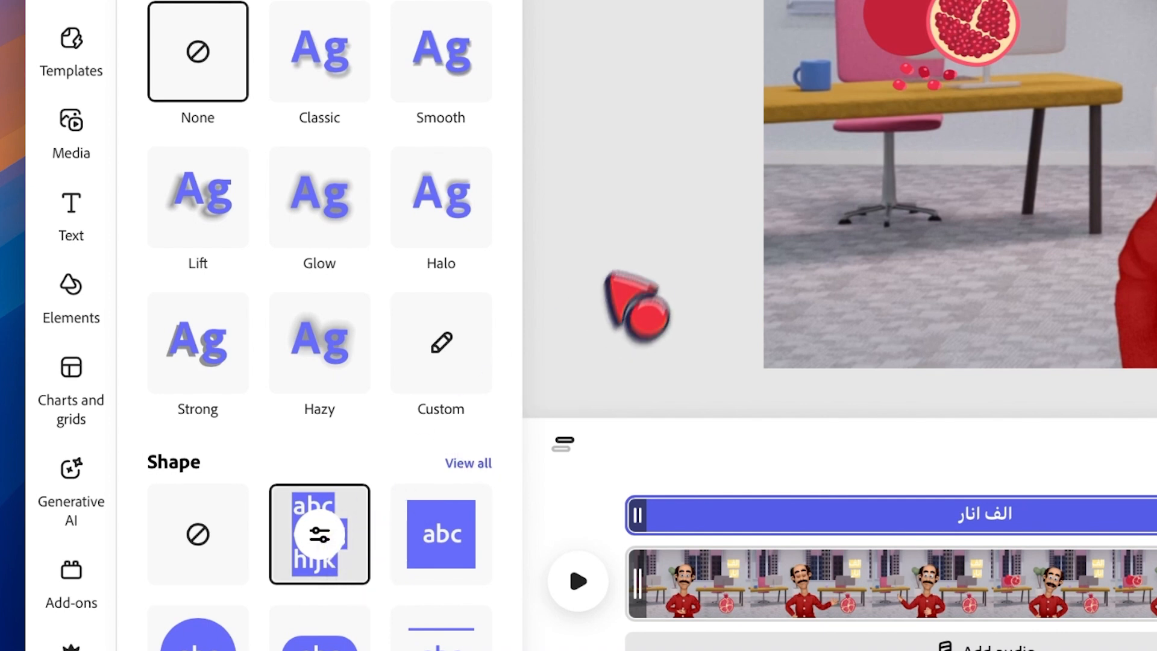
{"action": "left_click", "coordinate": [533, 429]}
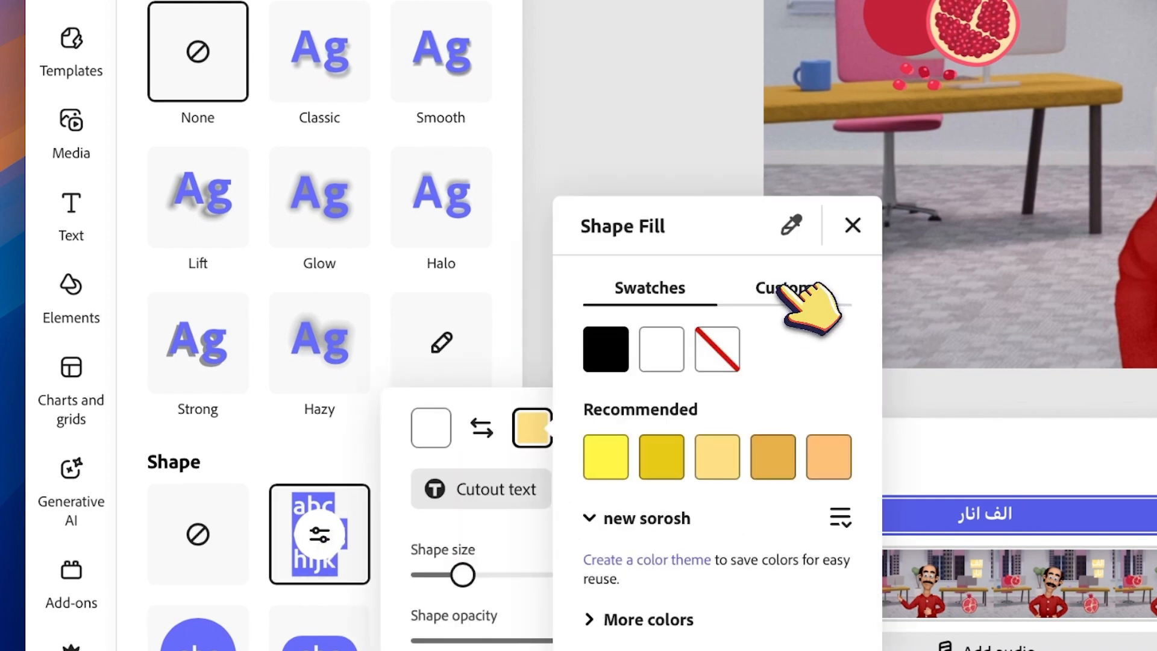
{"action": "left_click", "coordinate": [778, 289]}
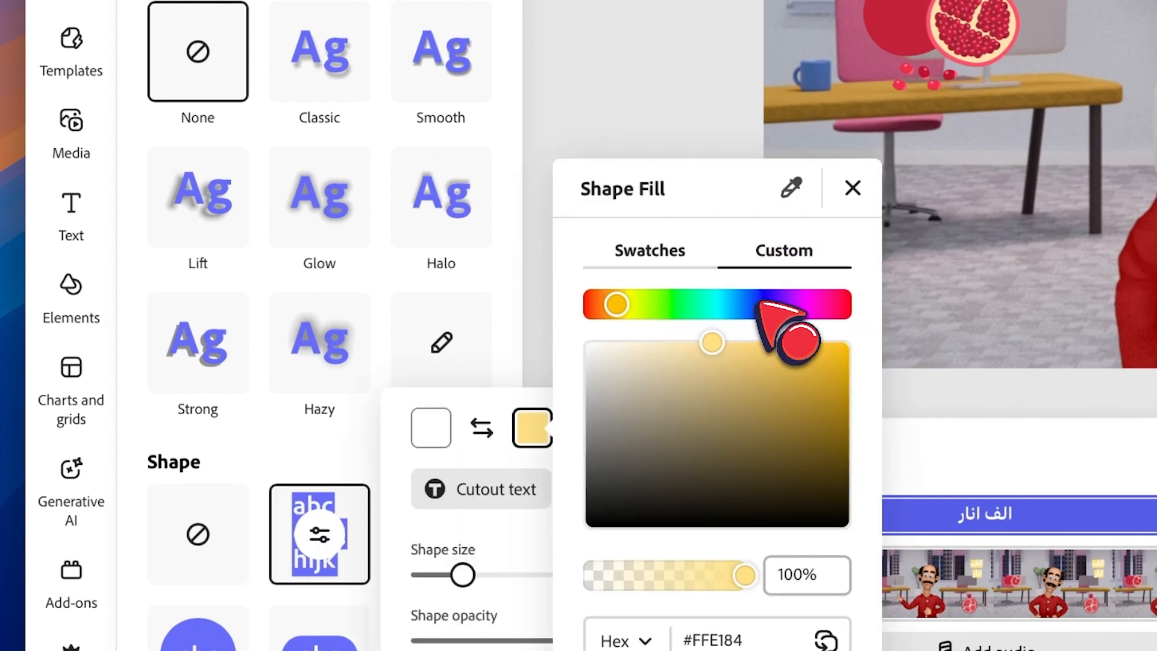
{"action": "left_click", "coordinate": [755, 305]}
{"action": "left_click_drag", "start_coordinate": [760, 301], "coordinate": [549, 295]}
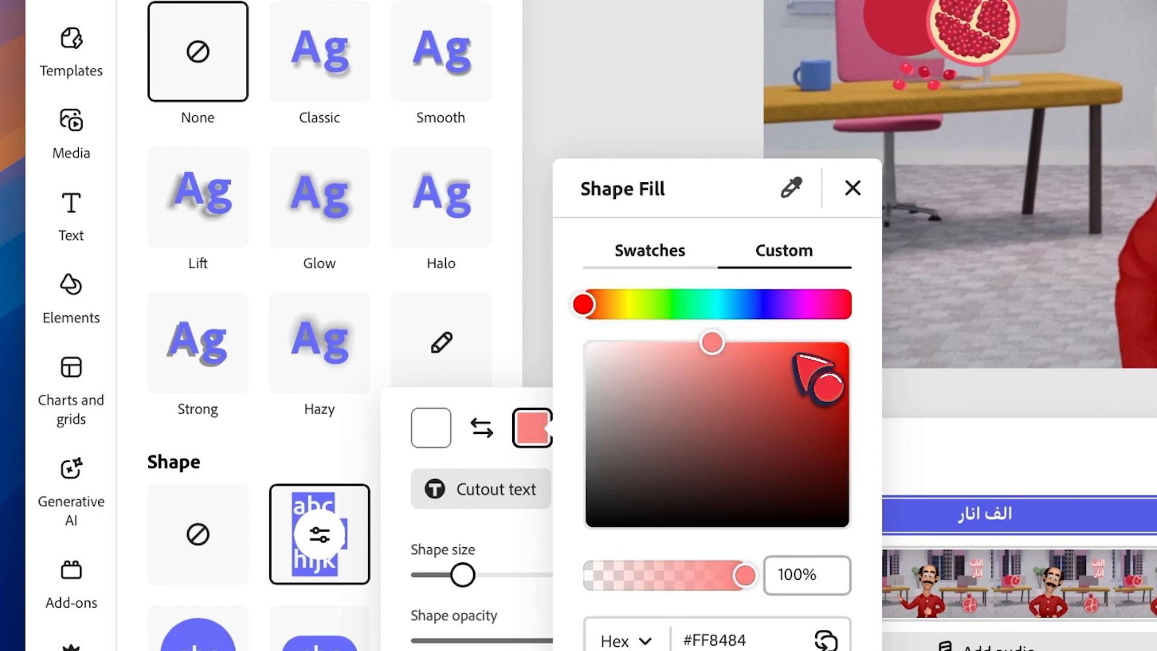
{"action": "left_click", "coordinate": [835, 368]}
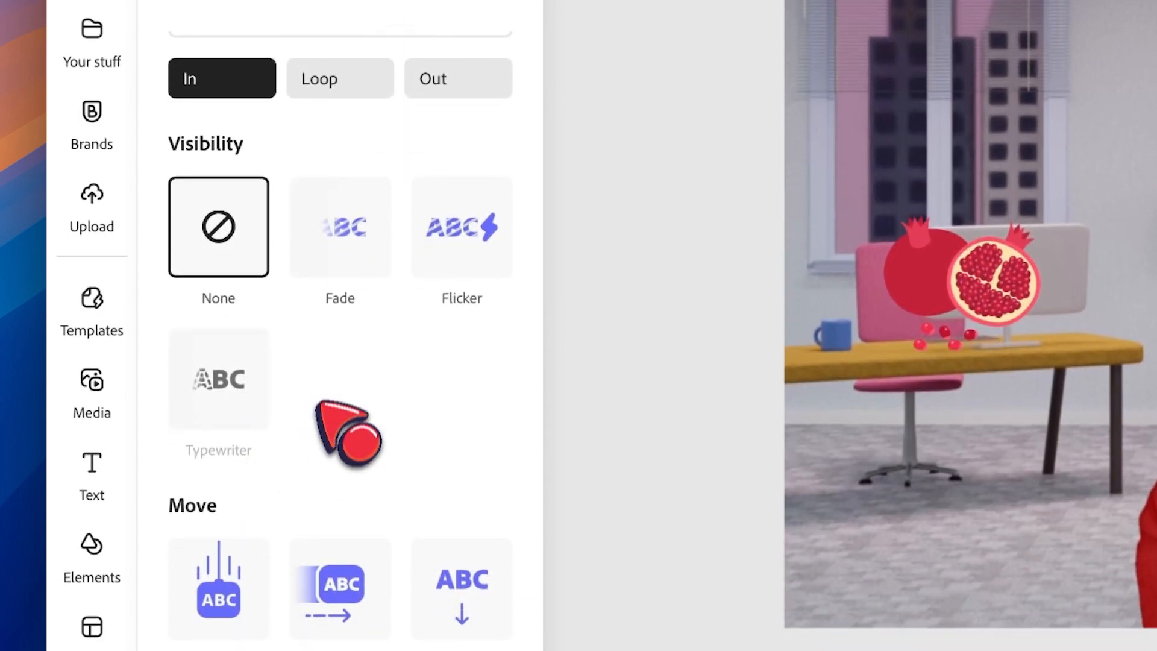
Apply the Fade In animation to the text and open its Out animation options.
{"action": "scroll", "coordinate": [361, 362], "scroll_direction": "up", "scroll_amount": 3}
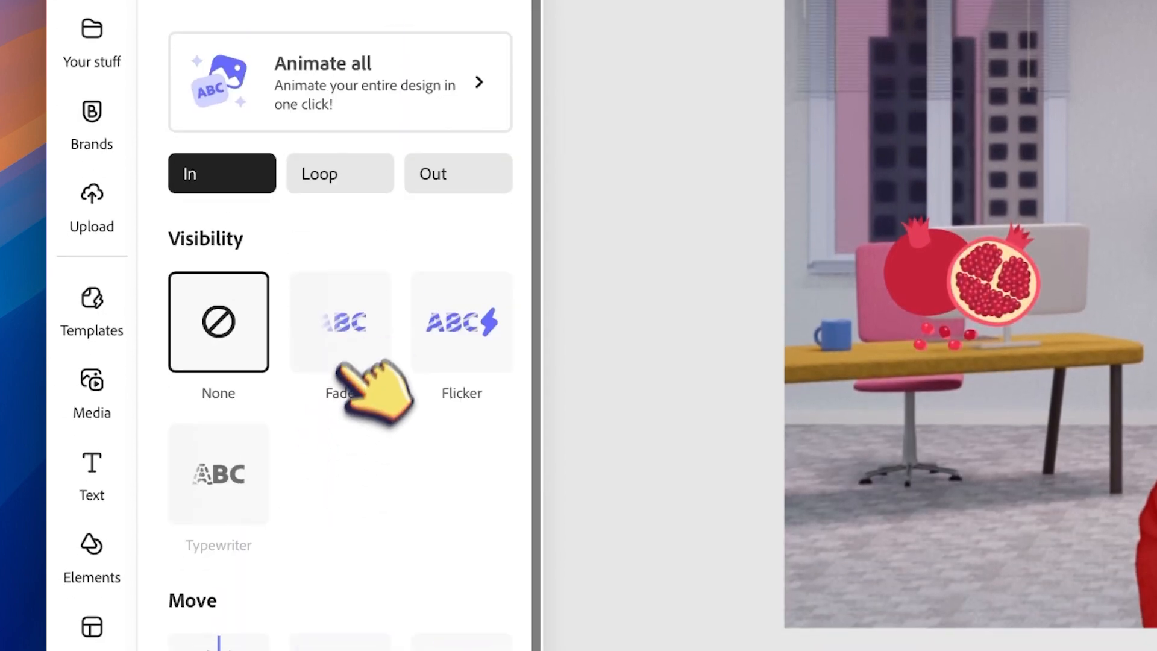
{"action": "left_click", "coordinate": [341, 325]}
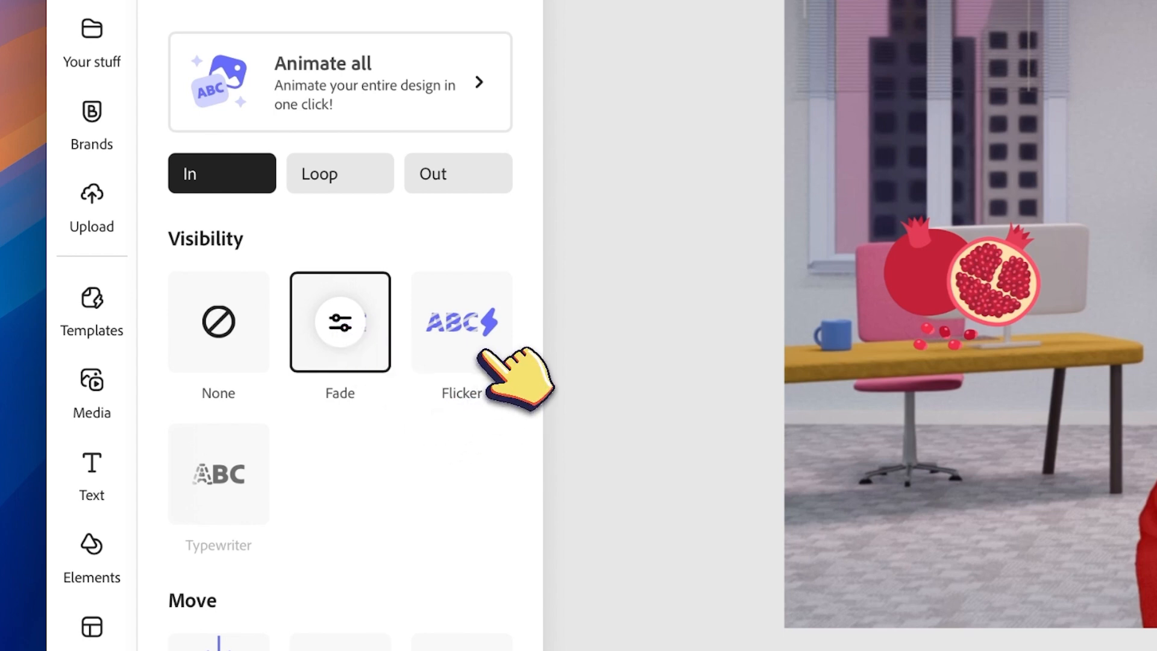
{"action": "left_click_drag", "start_coordinate": [514, 347], "coordinate": [520, 344]}
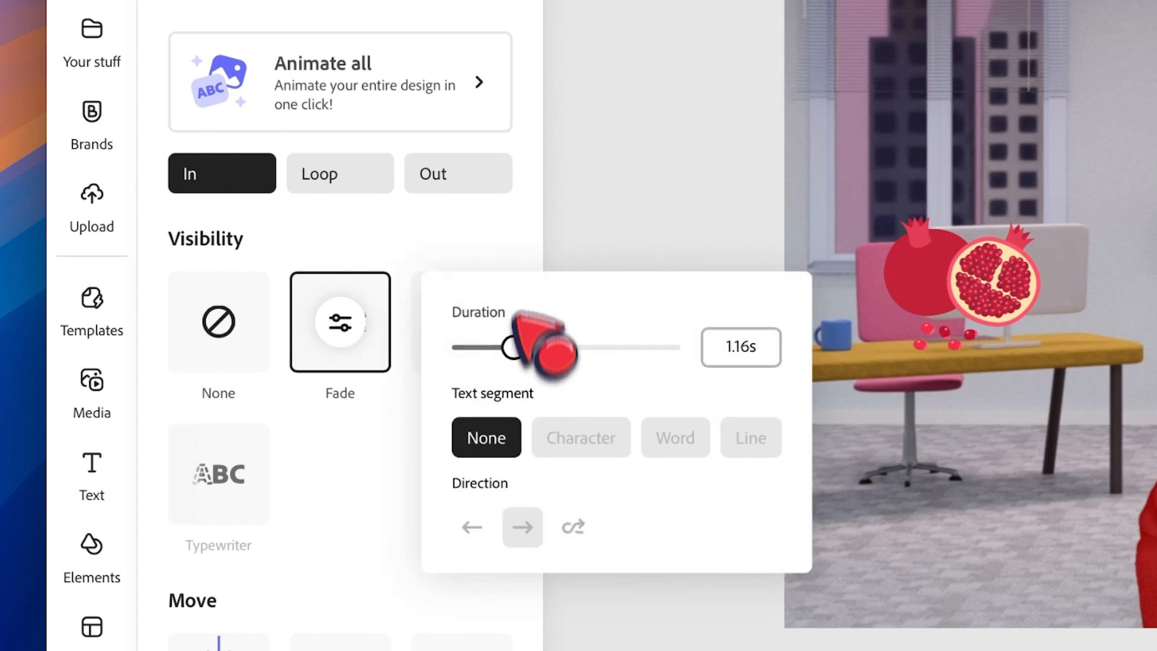
{"action": "left_click", "coordinate": [499, 229]}
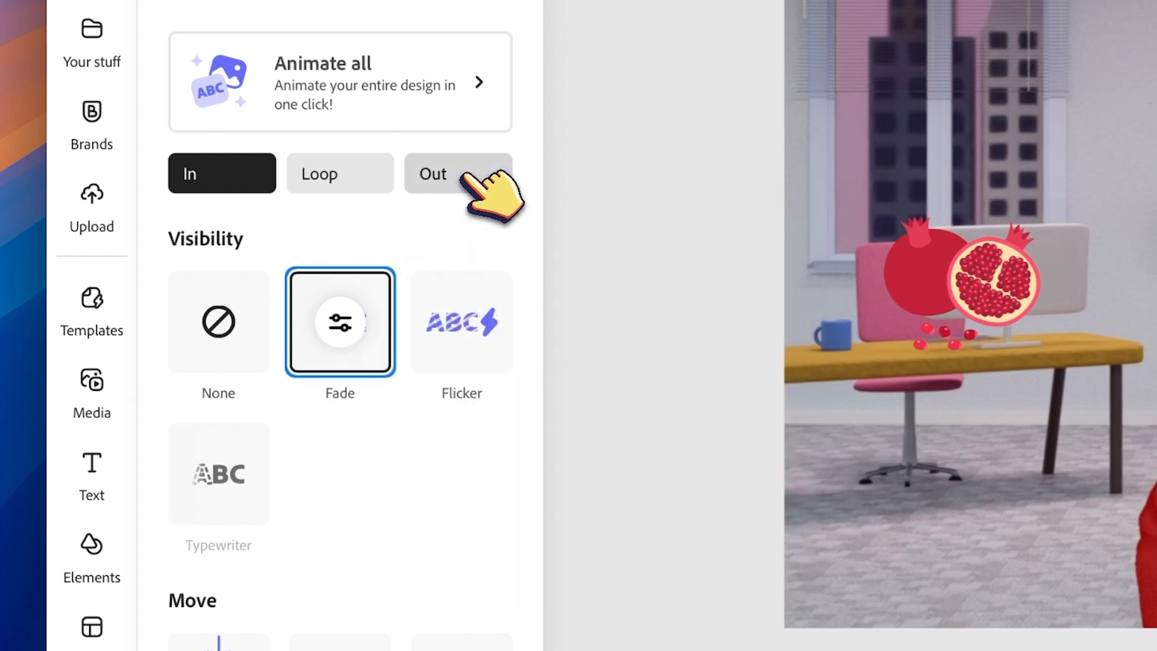
{"action": "left_click", "coordinate": [444, 189]}
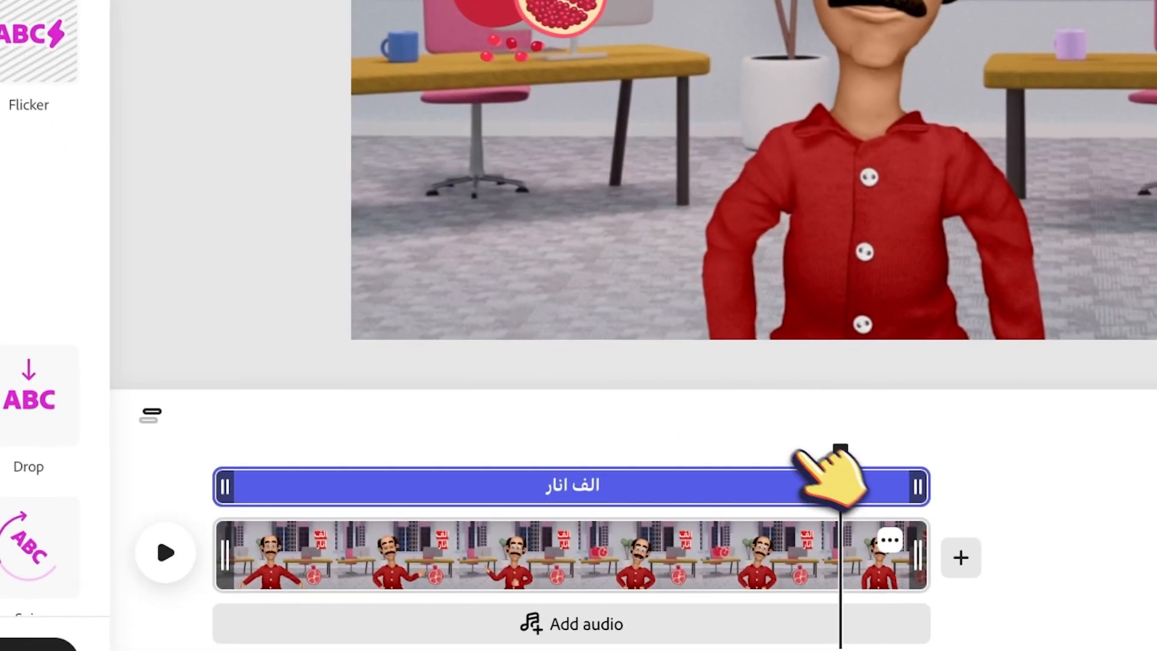
Scrub the timeline back near the start and play the video to preview the text.
{"action": "left_click_drag", "start_coordinate": [841, 450], "coordinate": [318, 442]}
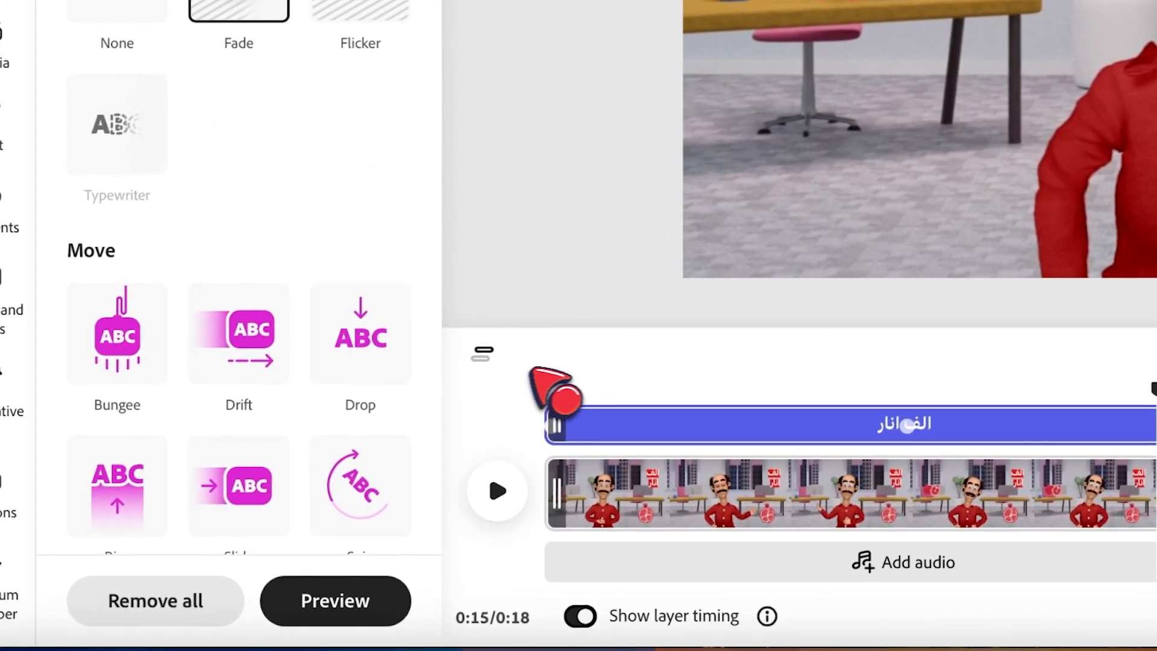
{"action": "left_click_drag", "start_coordinate": [574, 358], "coordinate": [643, 368]}
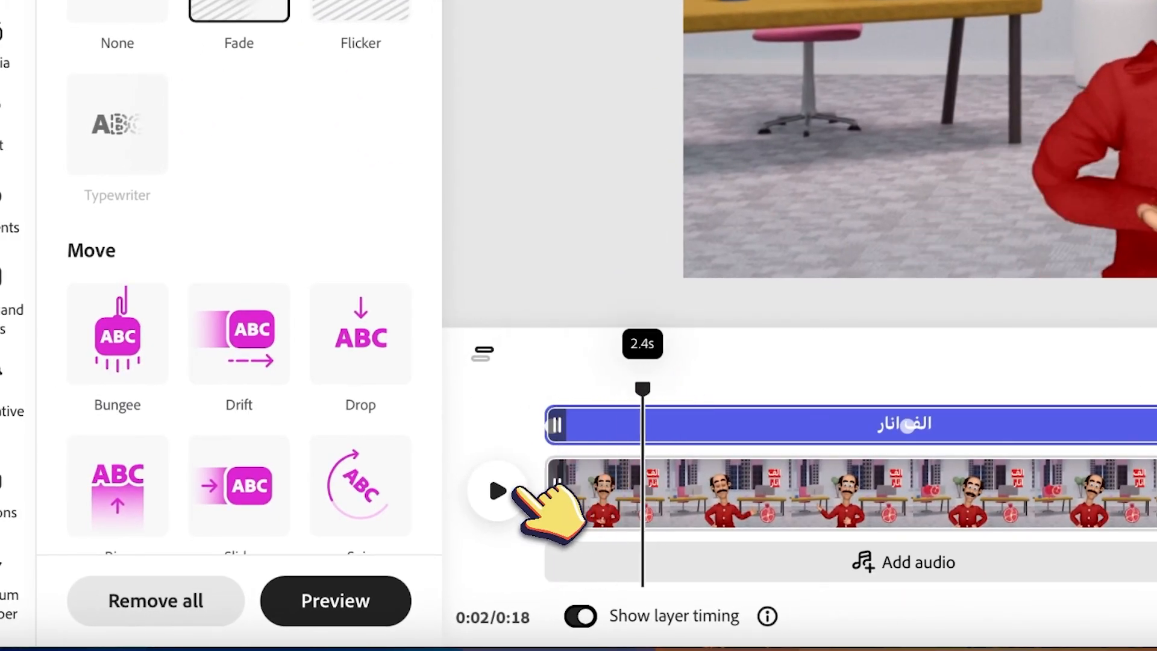
{"action": "left_click", "coordinate": [506, 491]}
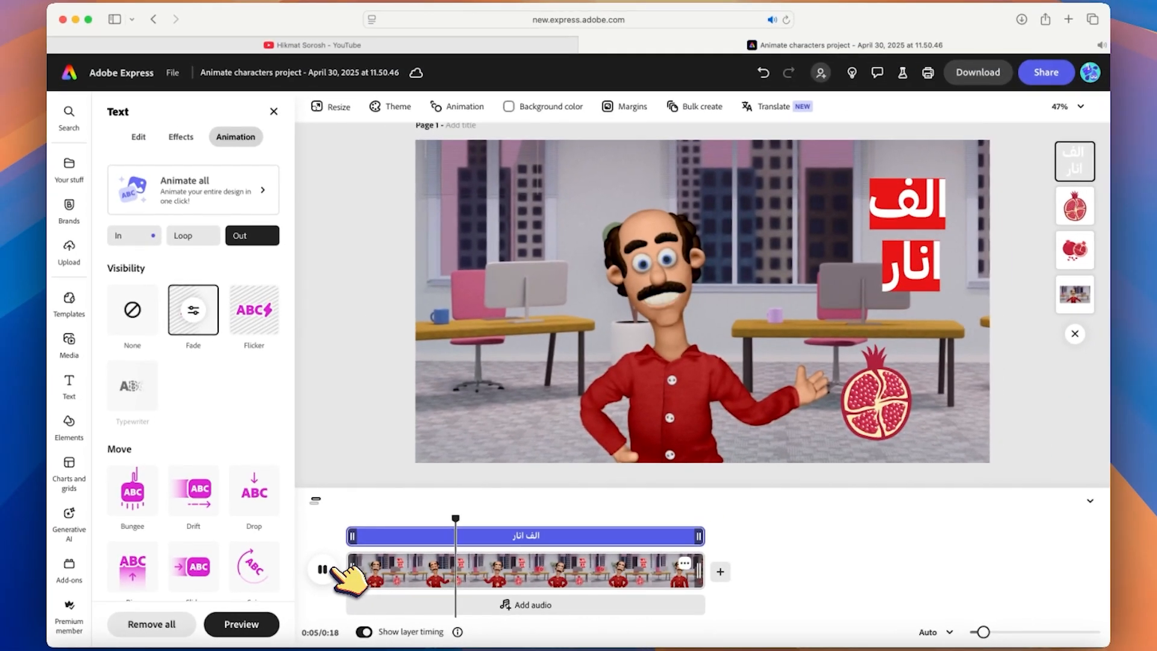
Search the audio library in Media for "kids".
{"action": "key", "text": "XF86AudioLowerVolume"}
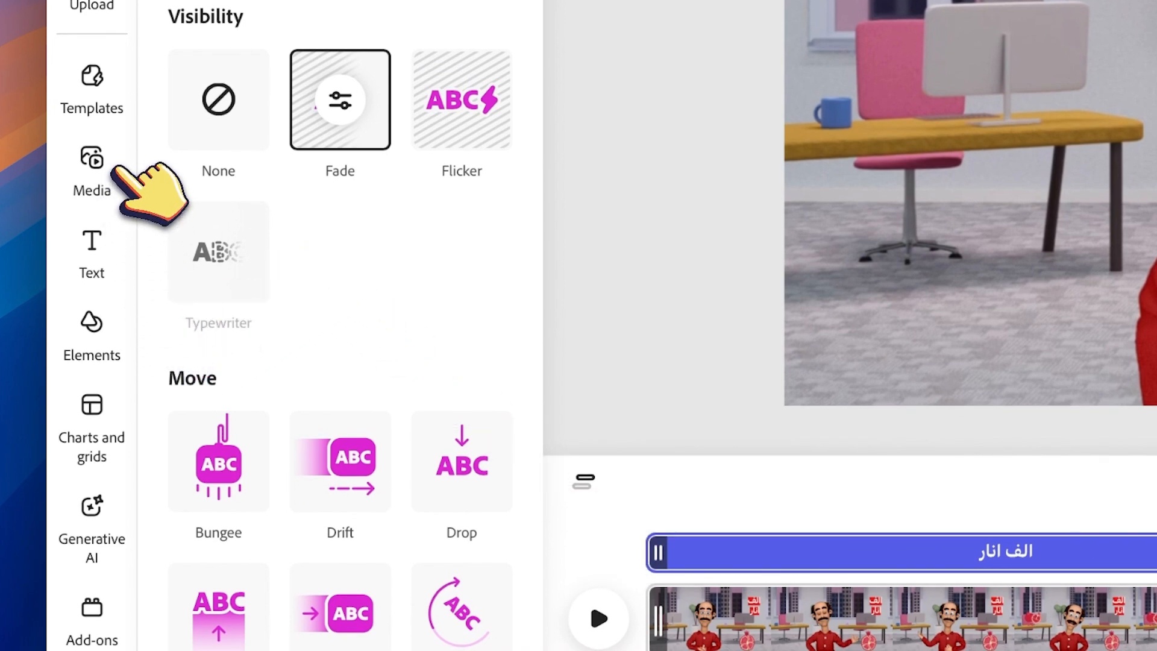
{"action": "mouse_move", "coordinate": [126, 171]}
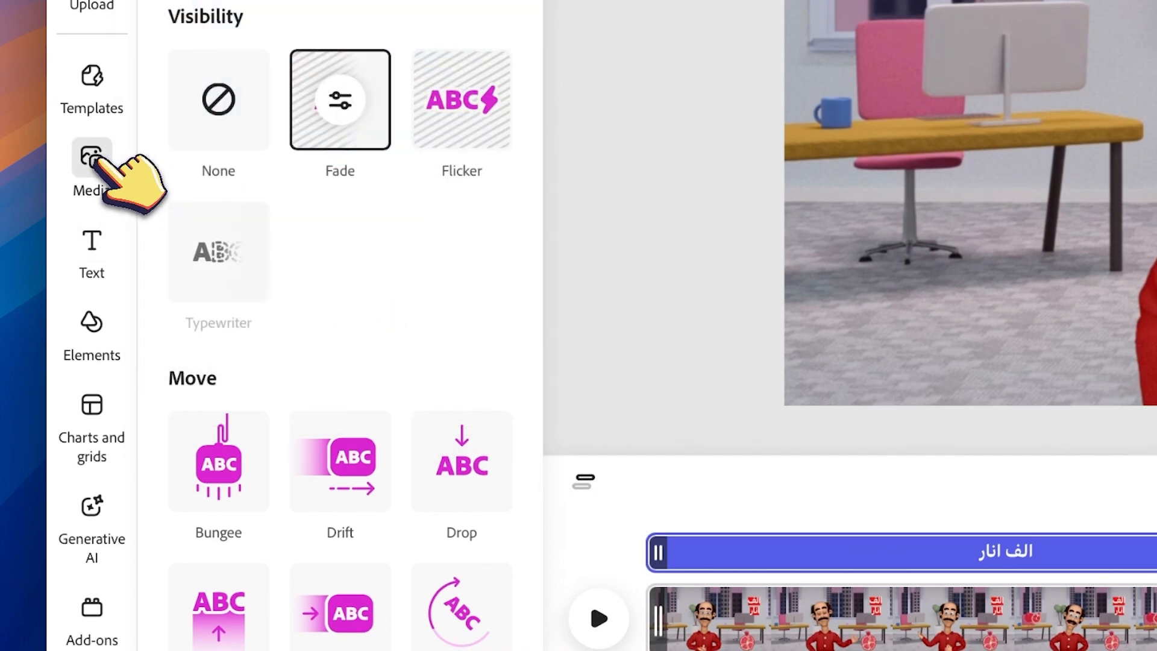
{"action": "left_click", "coordinate": [123, 168]}
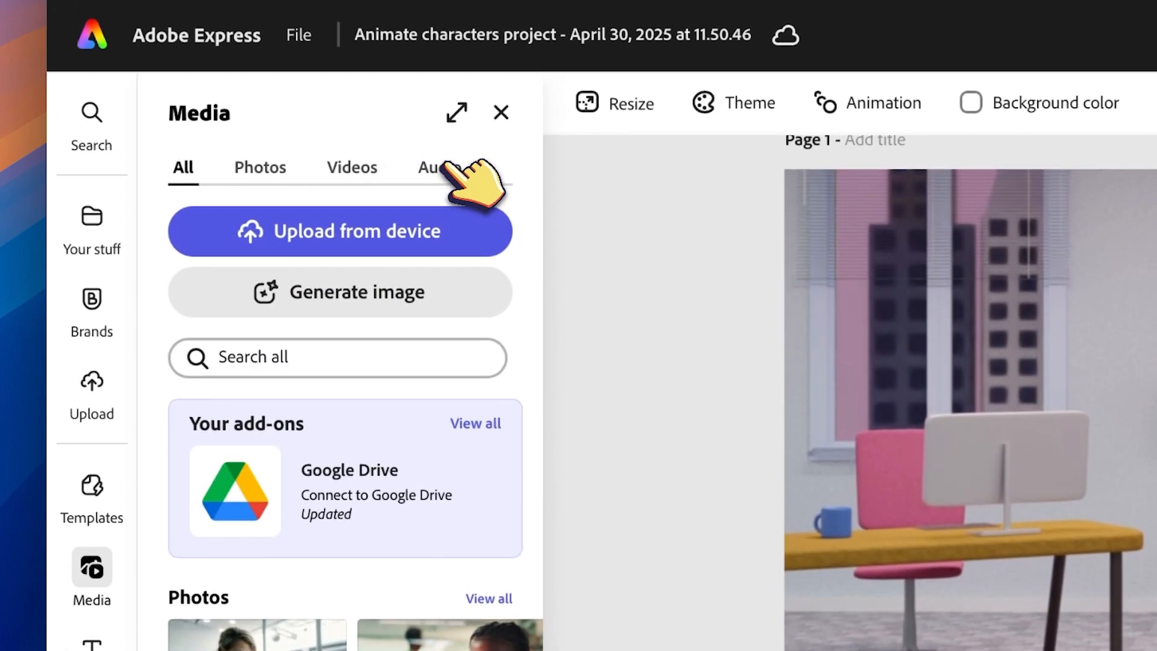
{"action": "left_click", "coordinate": [445, 167]}
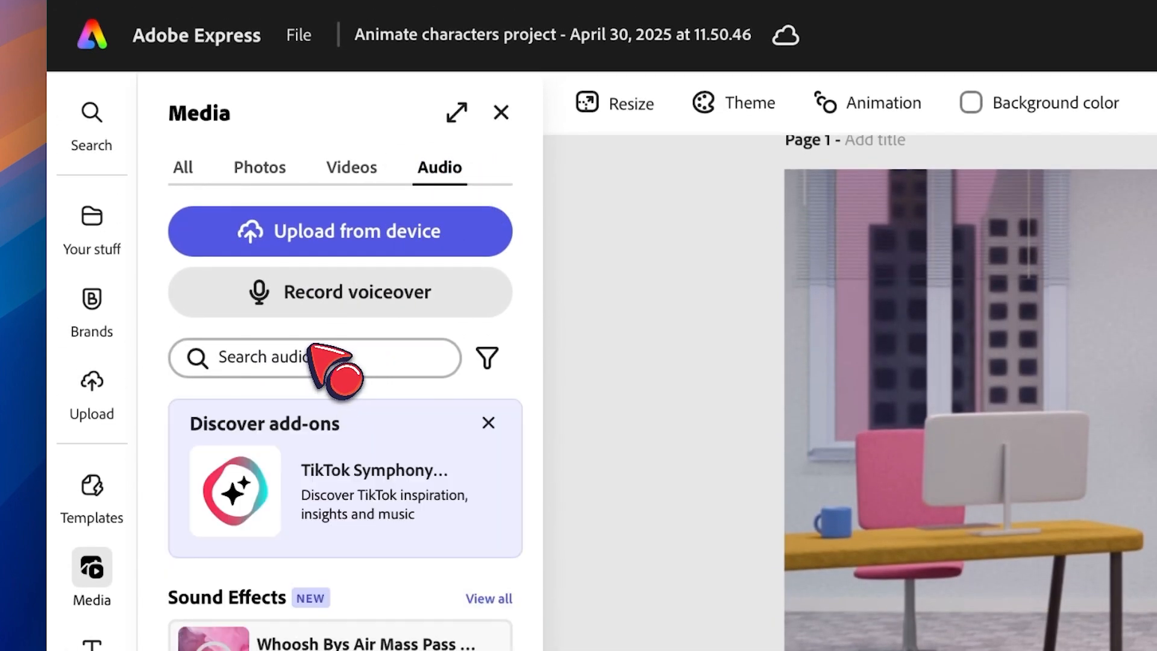
{"action": "left_click", "coordinate": [312, 355]}
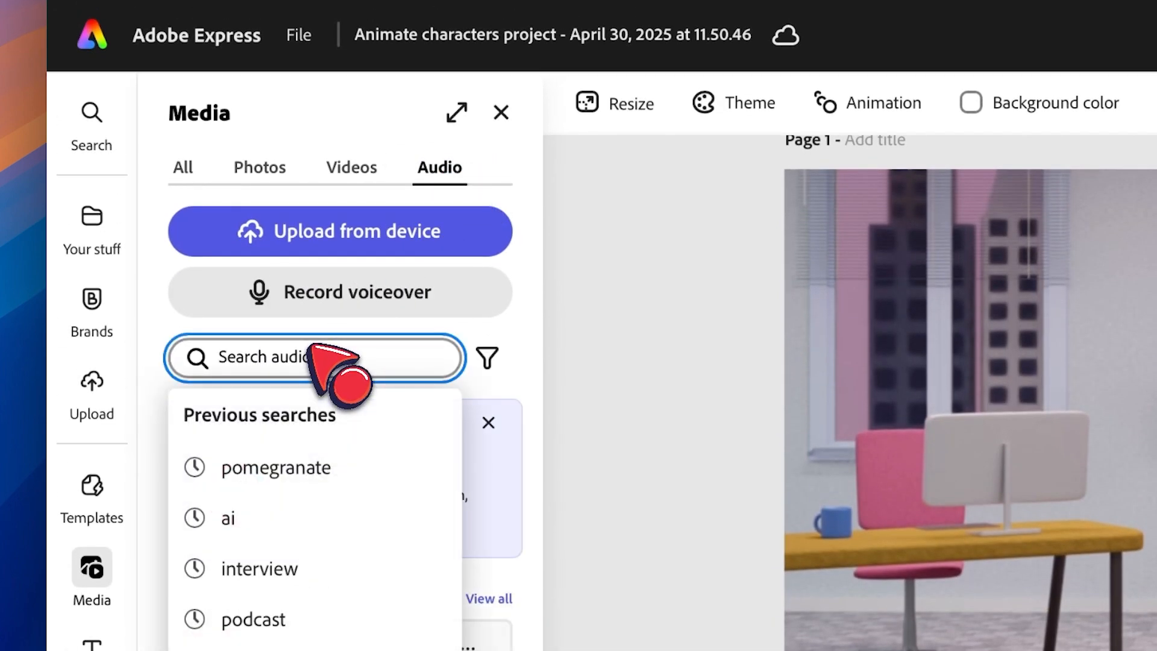
{"action": "type", "text": "نهی"}
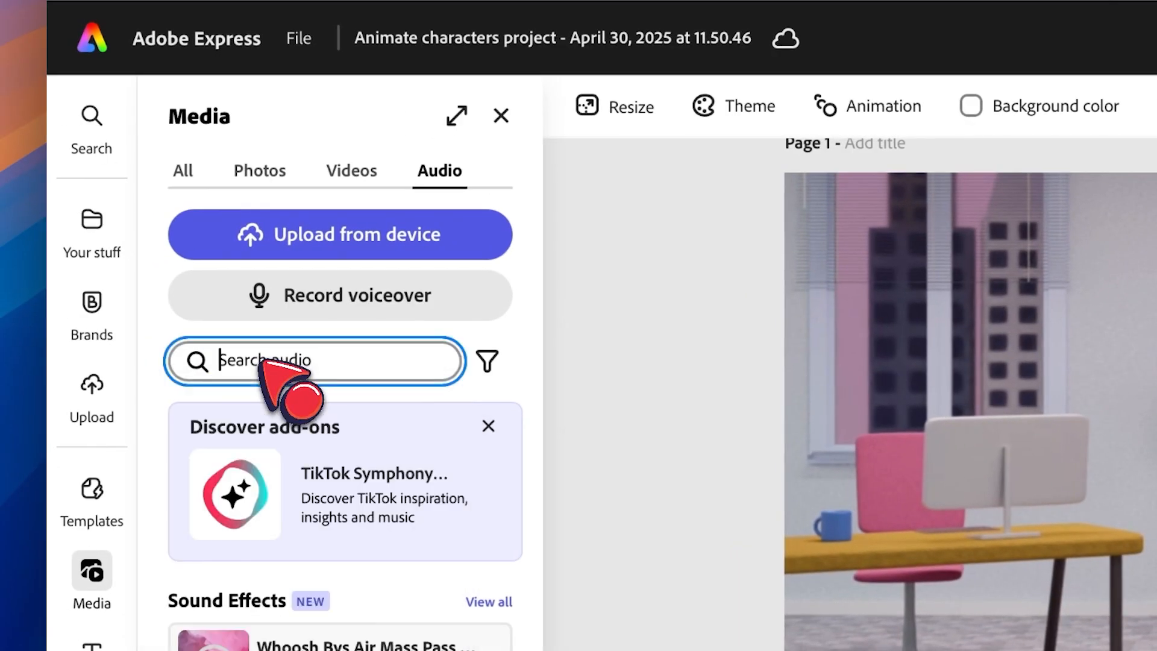
{"action": "type", "text": "kids"}
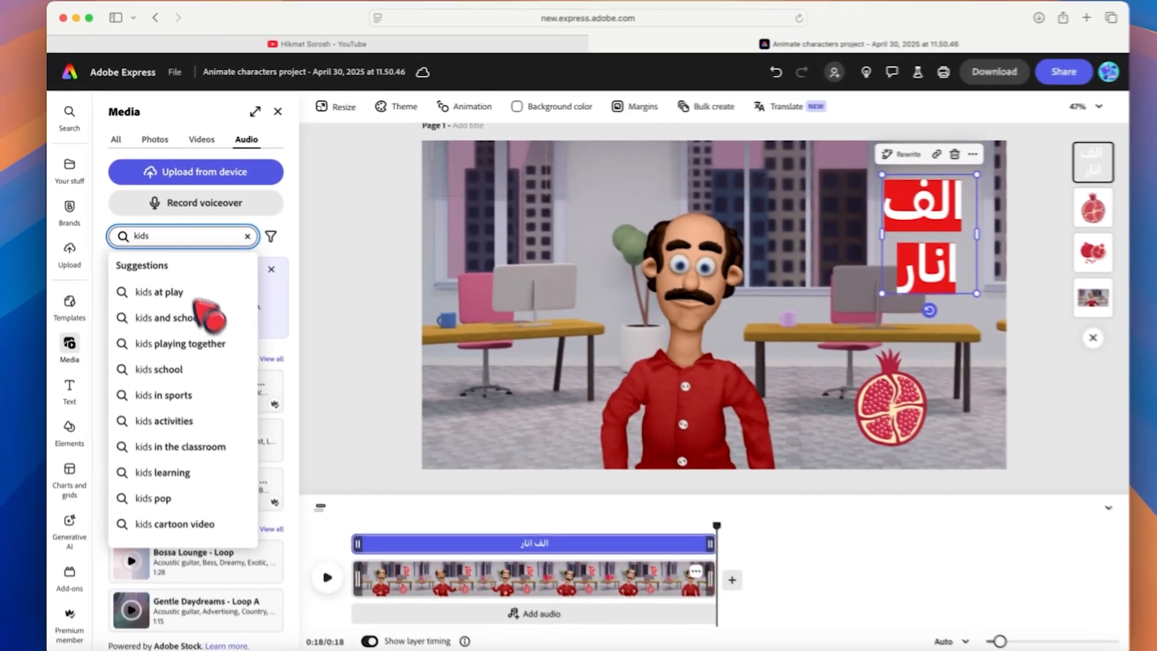
{"action": "key", "text": "Return"}
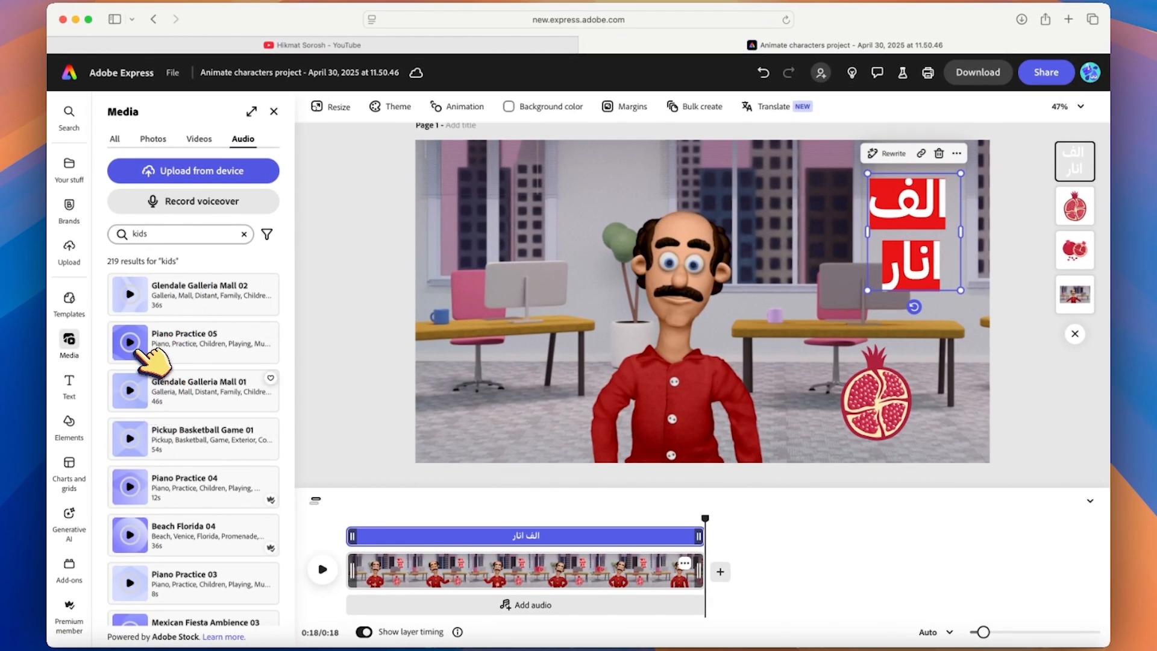
Add the Comedy Circus Cartoon Kids loop track and set its volume to 3%.
{"action": "left_click", "coordinate": [472, 405]}
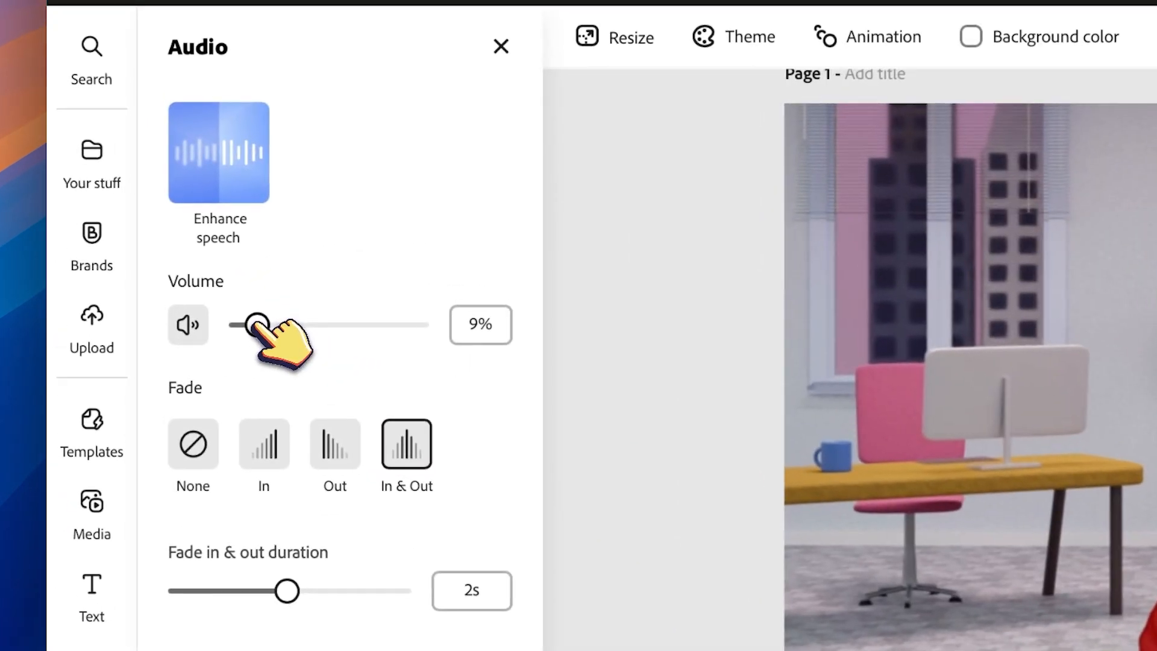
{"action": "left_click_drag", "start_coordinate": [244, 323], "coordinate": [240, 323]}
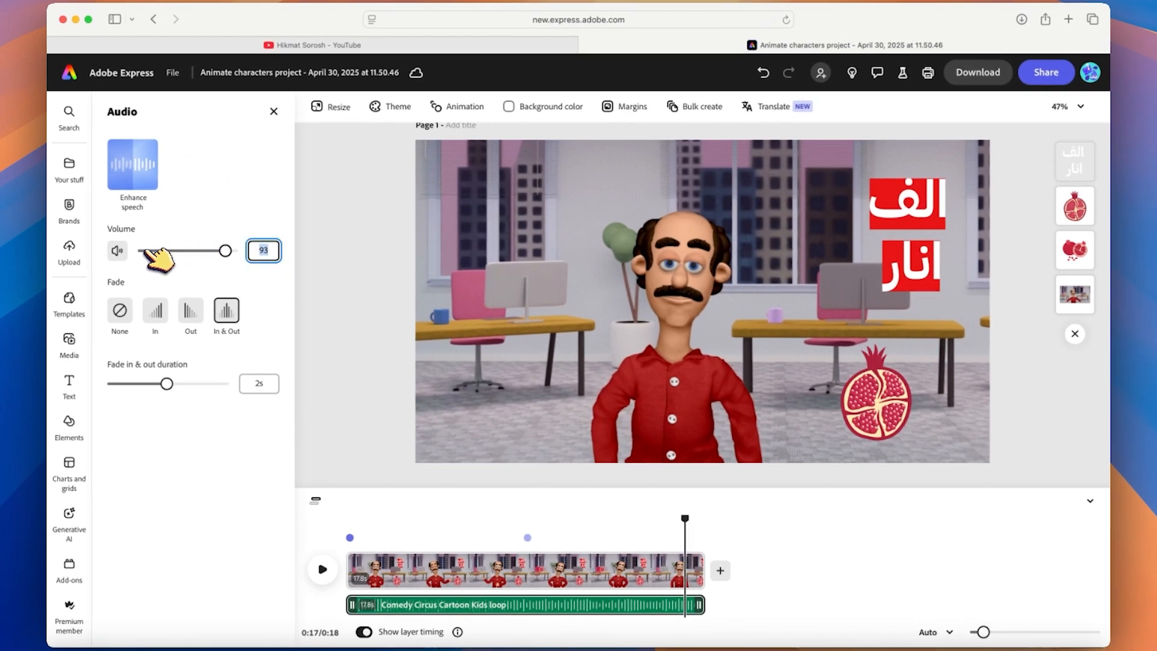
{"action": "left_click_drag", "start_coordinate": [146, 249], "coordinate": [145, 249]}
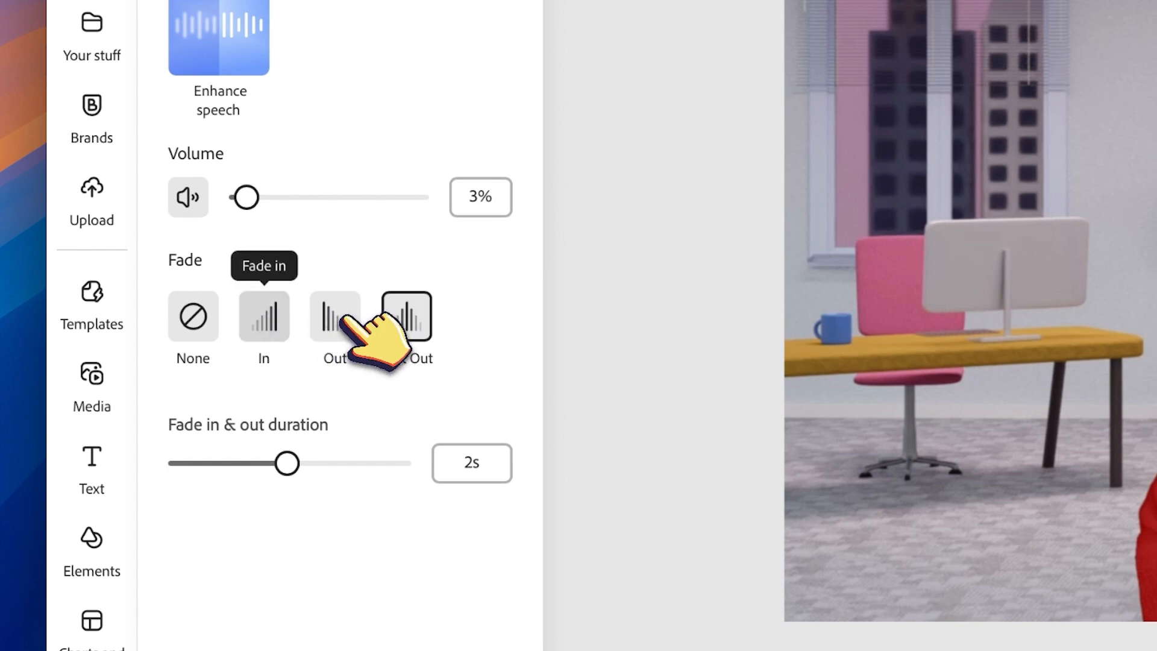
Set the music's fade to In & Out.
{"action": "left_click", "coordinate": [264, 316]}
{"action": "left_click", "coordinate": [335, 316]}
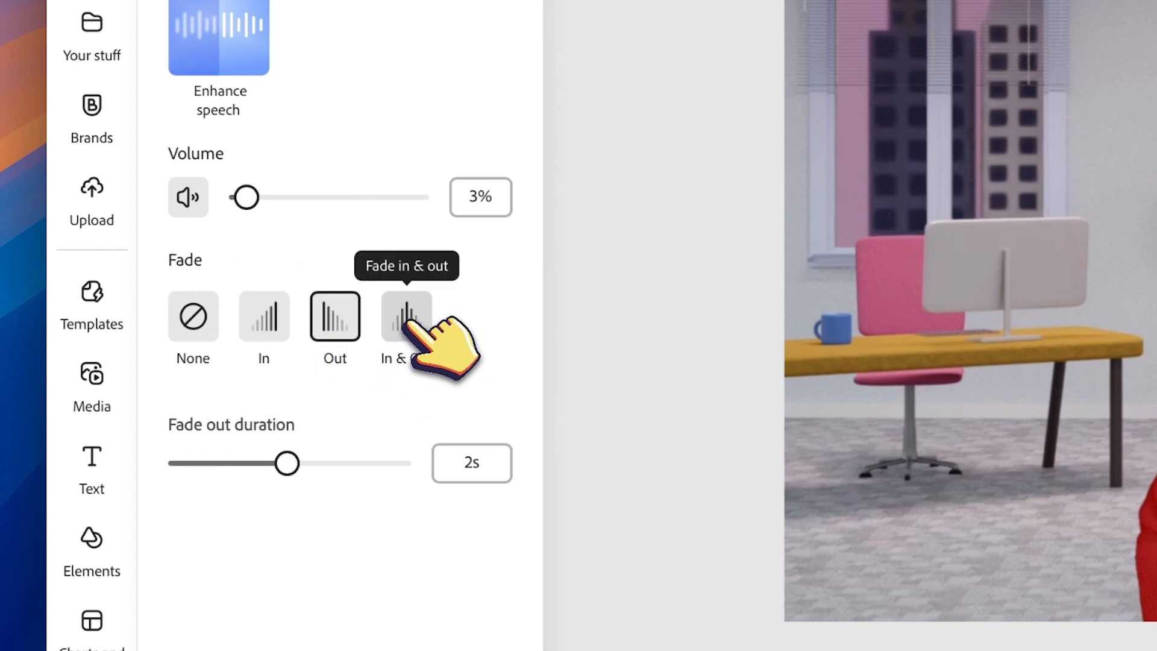
{"action": "left_click", "coordinate": [407, 316]}
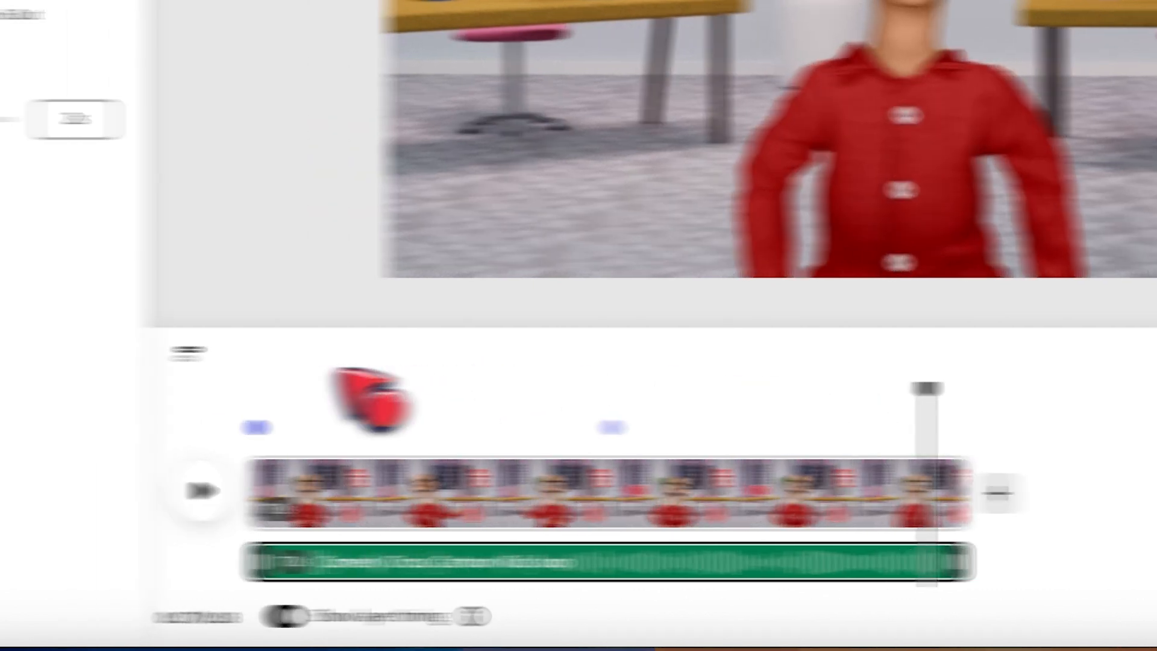
Scrub the playhead back to the start and play the video to preview the music.
{"action": "left_click_drag", "start_coordinate": [841, 389], "coordinate": [409, 390]}
{"action": "left_click_drag", "start_coordinate": [476, 372], "coordinate": [482, 383]}
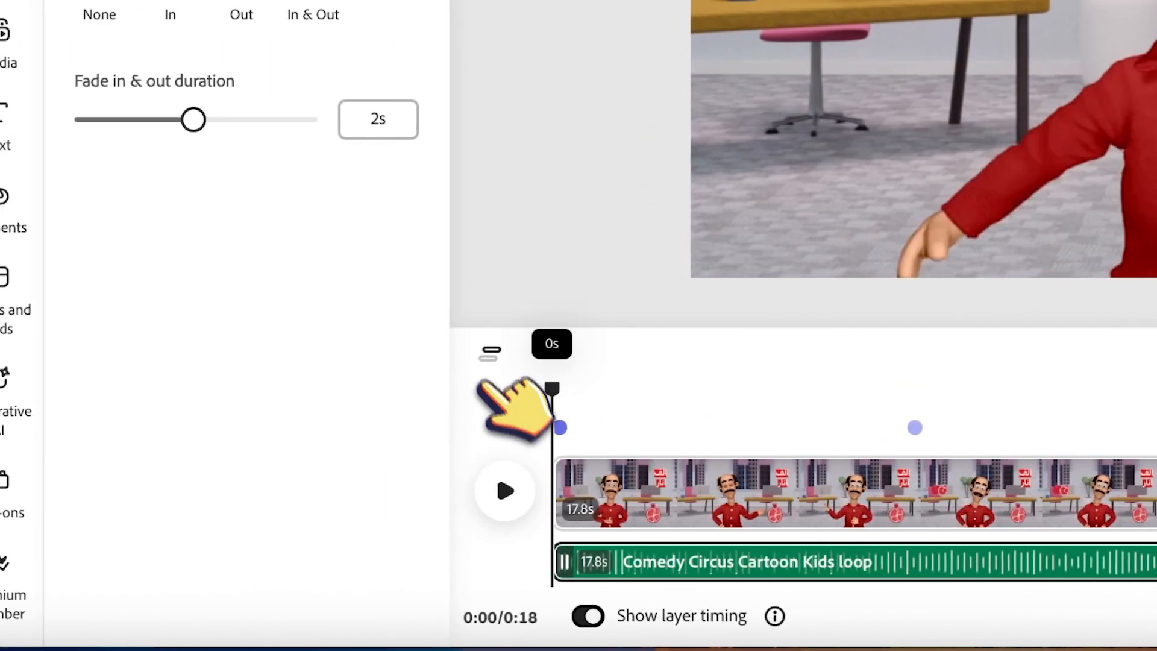
{"action": "left_click", "coordinate": [504, 490]}
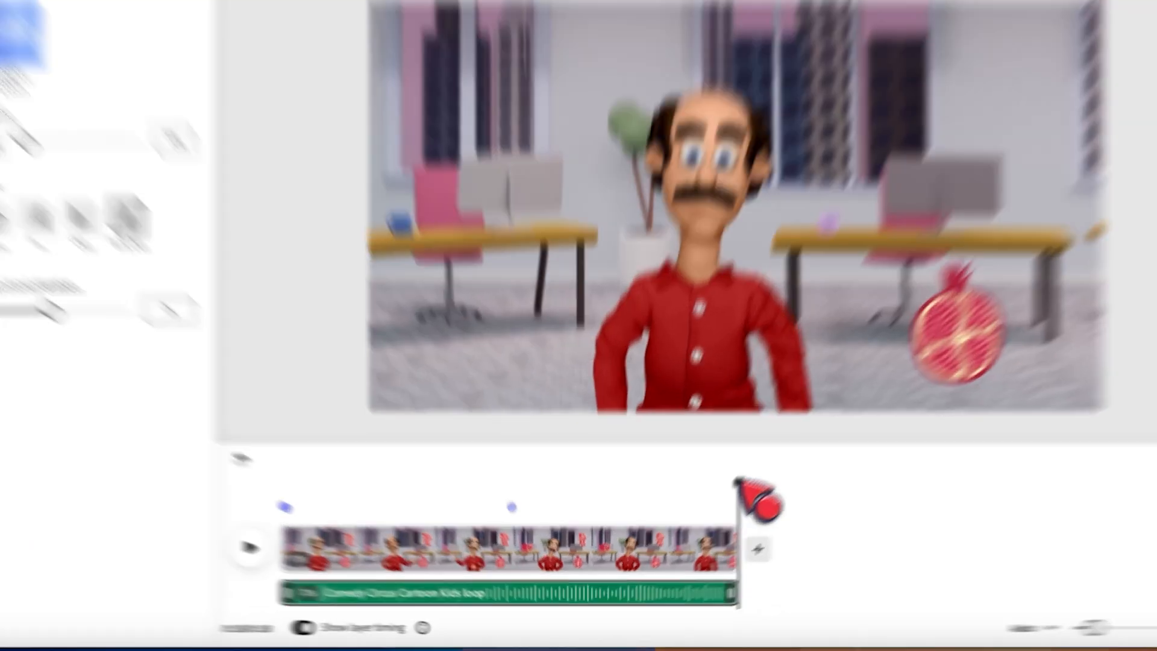
{"action": "left_click_drag", "start_coordinate": [705, 518], "coordinate": [326, 533]}
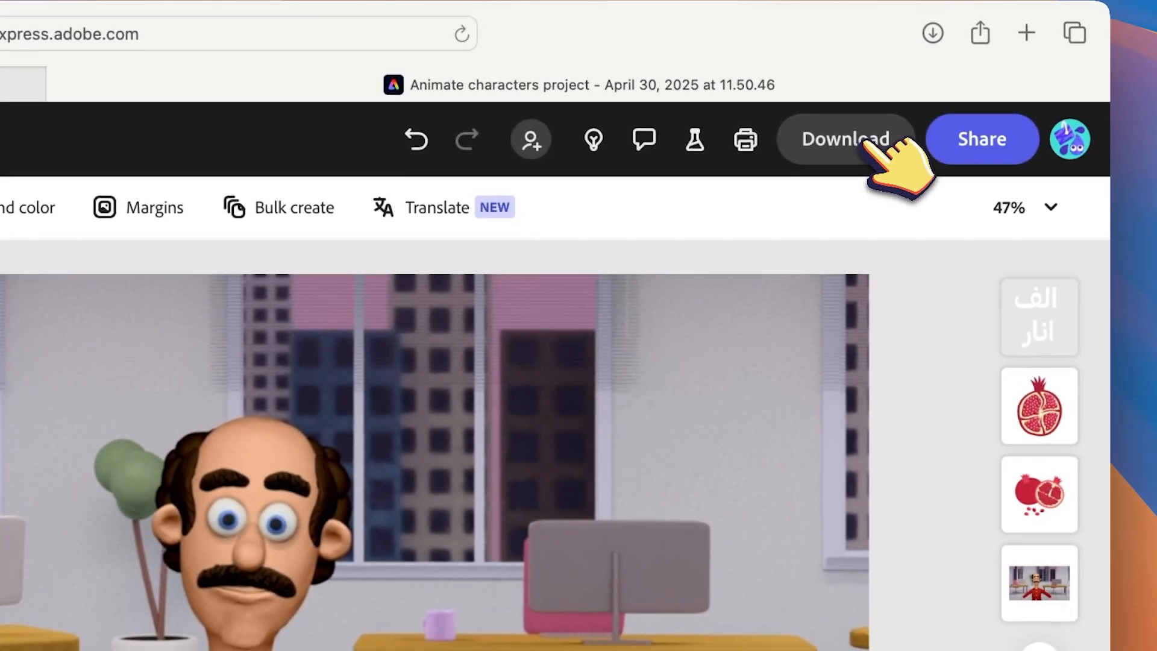
Download the video as MP4 at 1080p (Original size).
{"action": "left_click", "coordinate": [977, 71]}
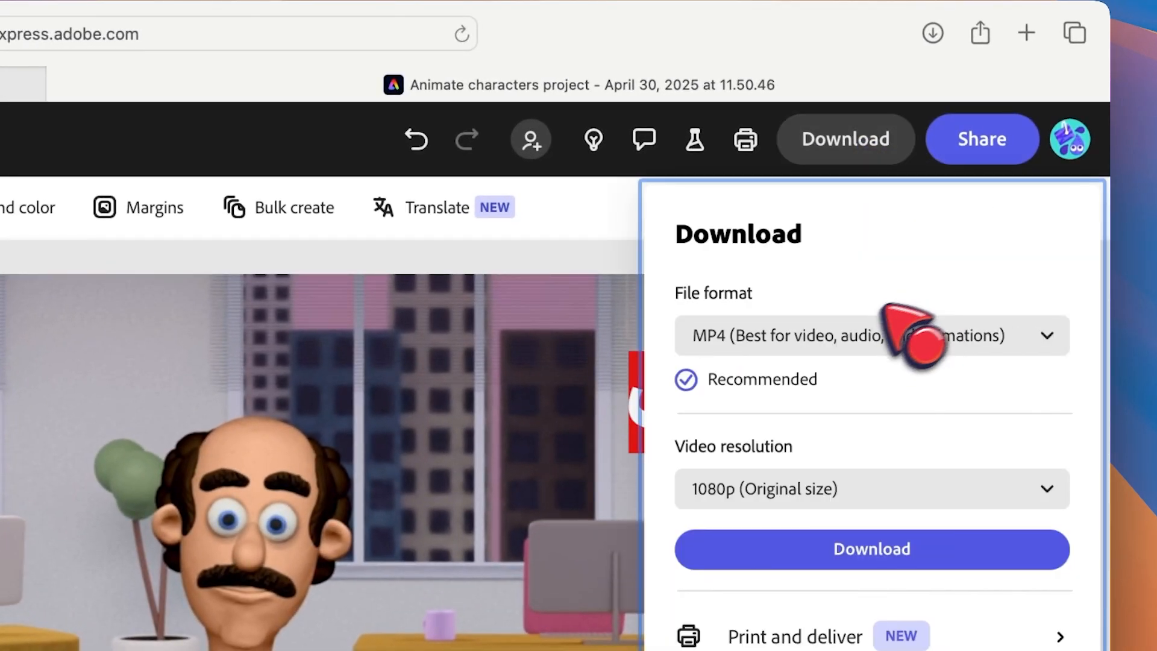
{"action": "left_click", "coordinate": [770, 339]}
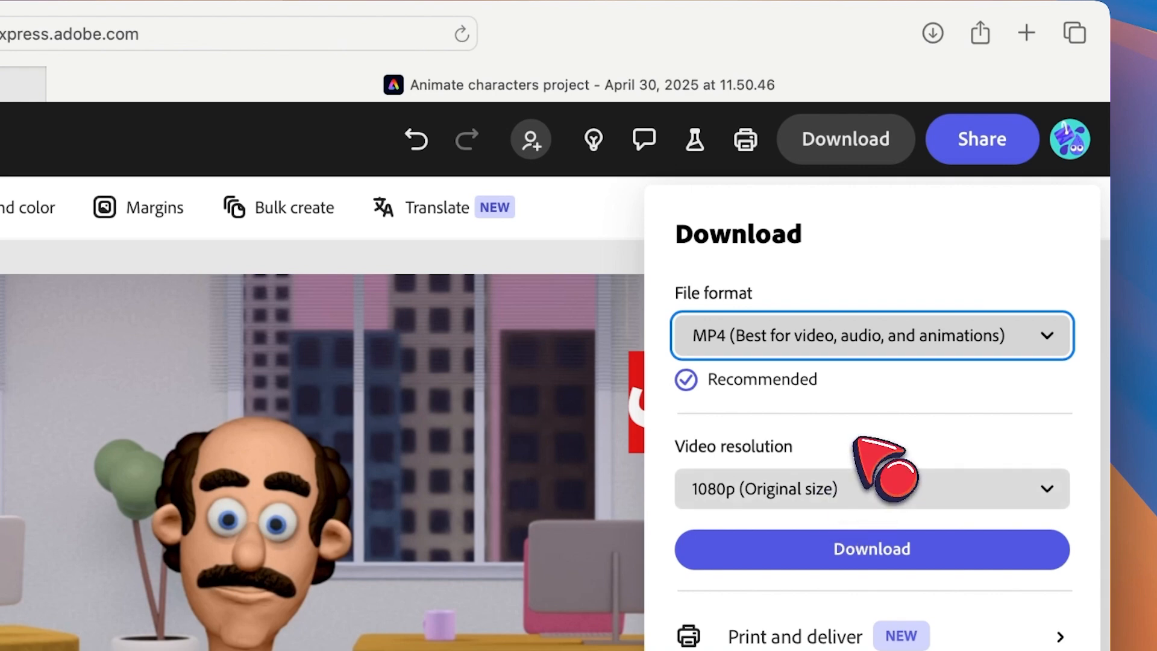
{"action": "left_click", "coordinate": [843, 473]}
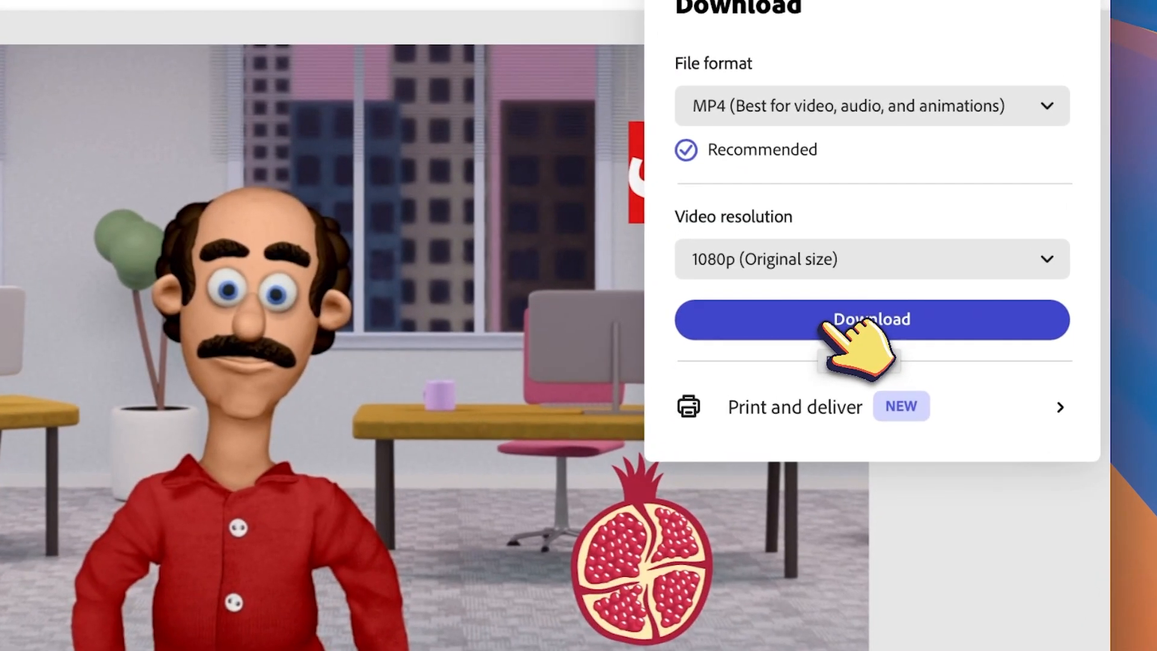
{"action": "left_click", "coordinate": [971, 278]}
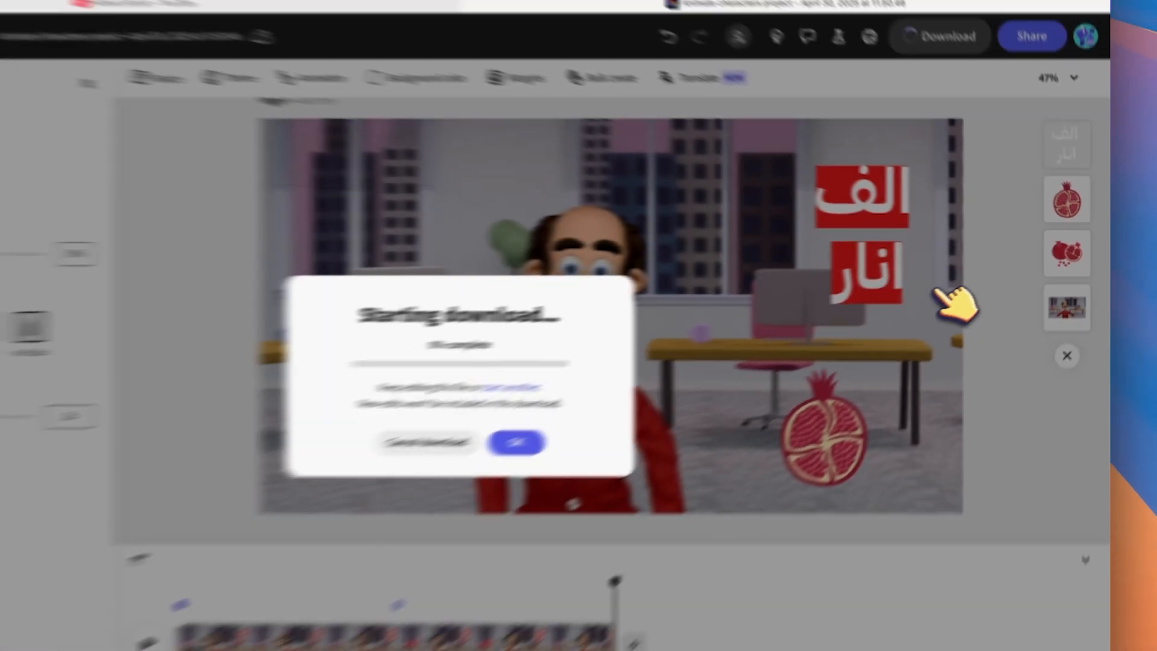